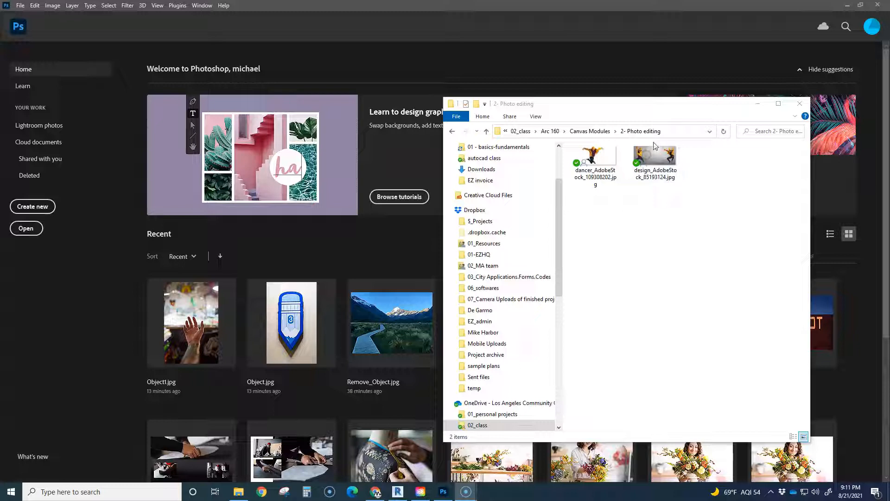
# Open the dancer and design JPG images from the "2- Photo editing" folder in Photoshop as separate documents
pyautogui.click(590, 131)
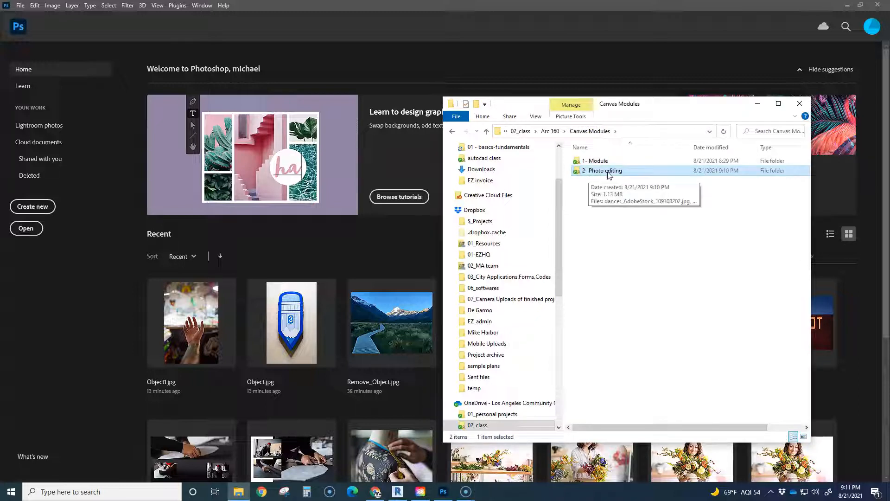
pyautogui.doubleClick(609, 176)
pyautogui.moveTo(691, 262); pyautogui.dragTo(364, 250)
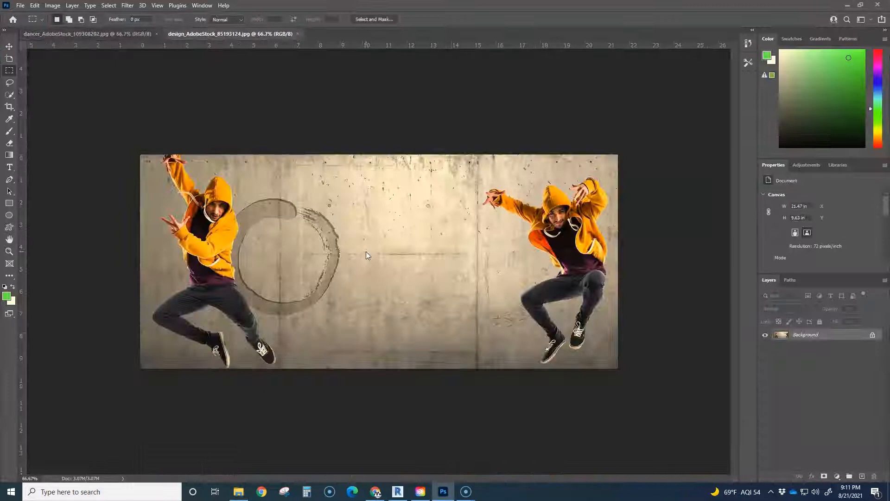
pyautogui.click(113, 34)
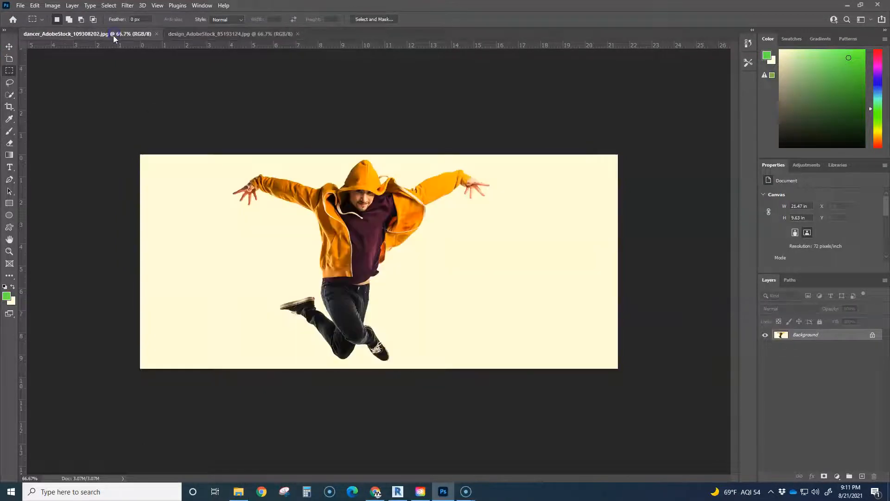
pyautogui.click(235, 35)
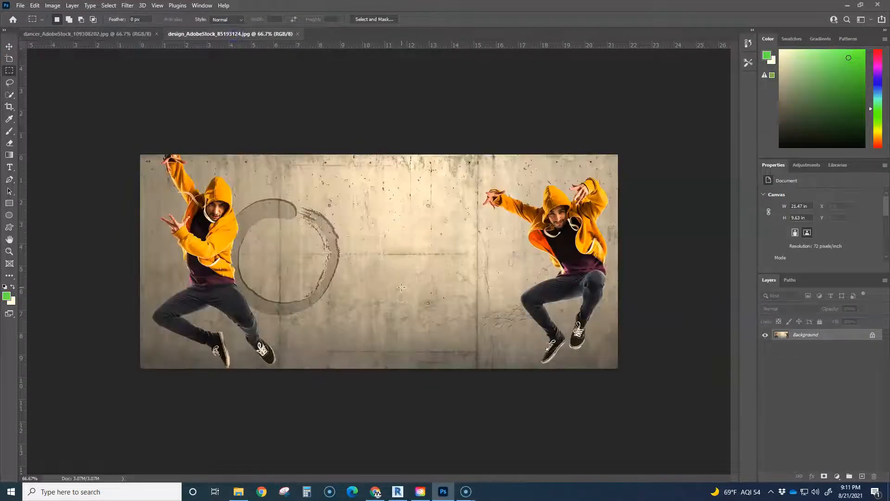
# Try placing the whole dancer layer over the design image, and delete the copied layer
pyautogui.click(132, 34)
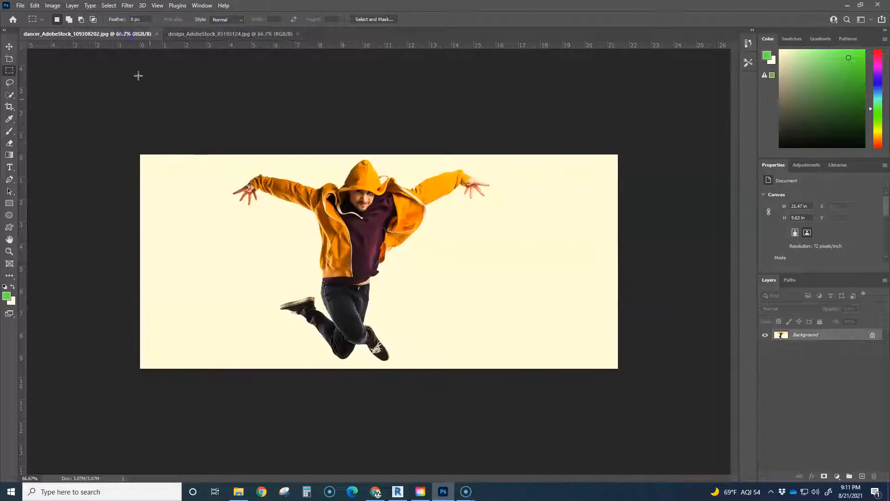
pyautogui.moveTo(816, 337); pyautogui.dragTo(369, 247)
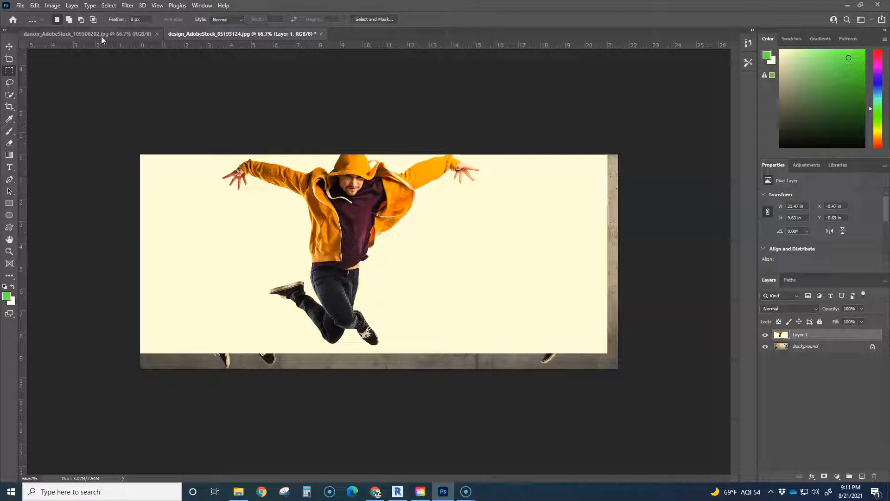
pyautogui.click(9, 46)
pyautogui.moveTo(342, 205); pyautogui.dragTo(375, 263)
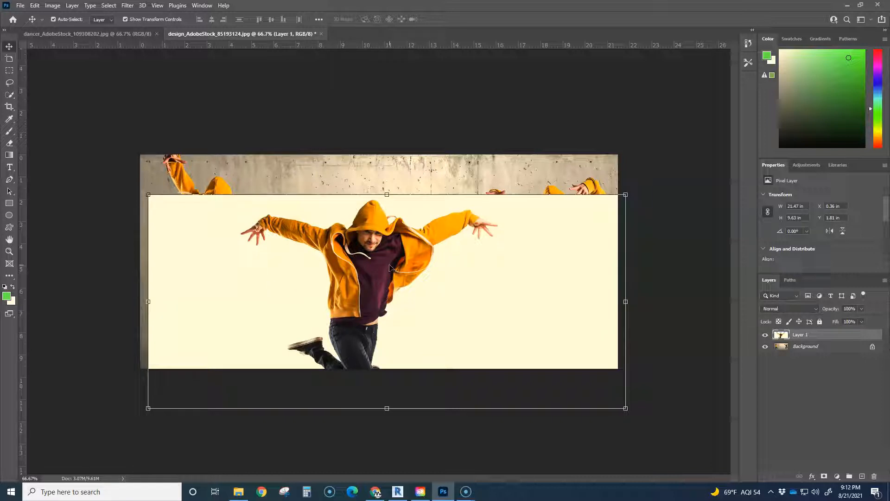
pyautogui.moveTo(800, 338); pyautogui.dragTo(876, 473)
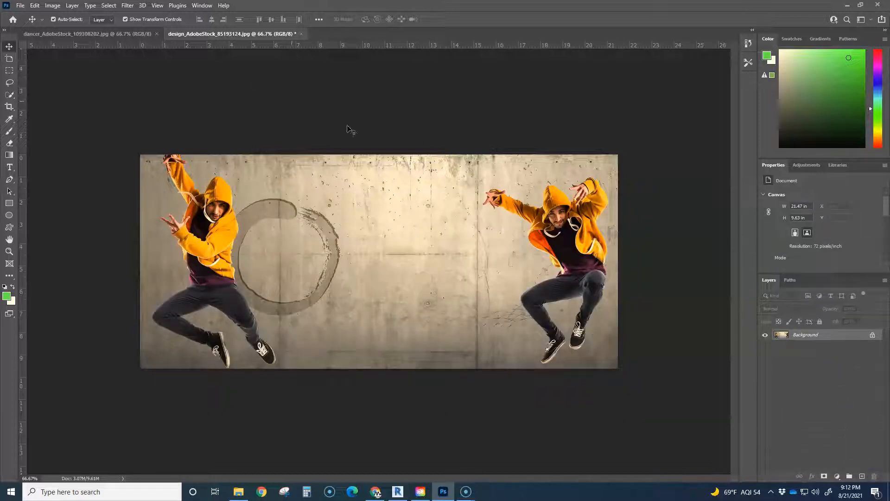
# Select the cream background around the dancer in the dancer document with the Quick Selection tool and an enlarged brush
pyautogui.click(136, 34)
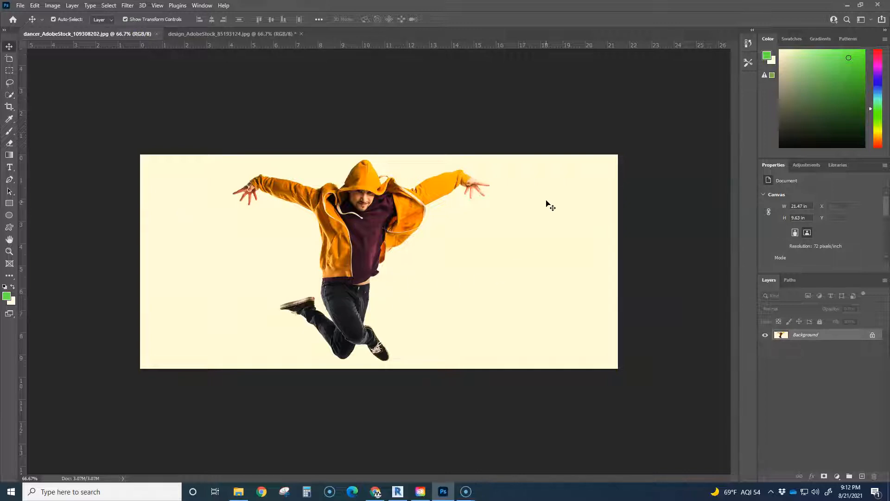
pyautogui.click(9, 95)
pyautogui.moveTo(166, 242); pyautogui.dragTo(171, 256)
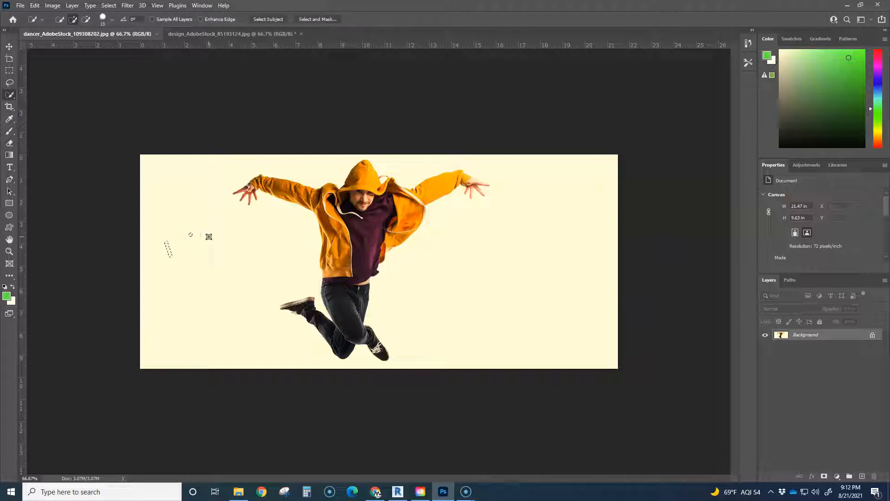
pyautogui.press(']')
pyautogui.moveTo(273, 239)
pyautogui.mouseDown()
pyautogui.moveTo(236, 283)
pyautogui.moveTo(425, 342)
pyautogui.mouseUp()
pyautogui.click(484, 288)
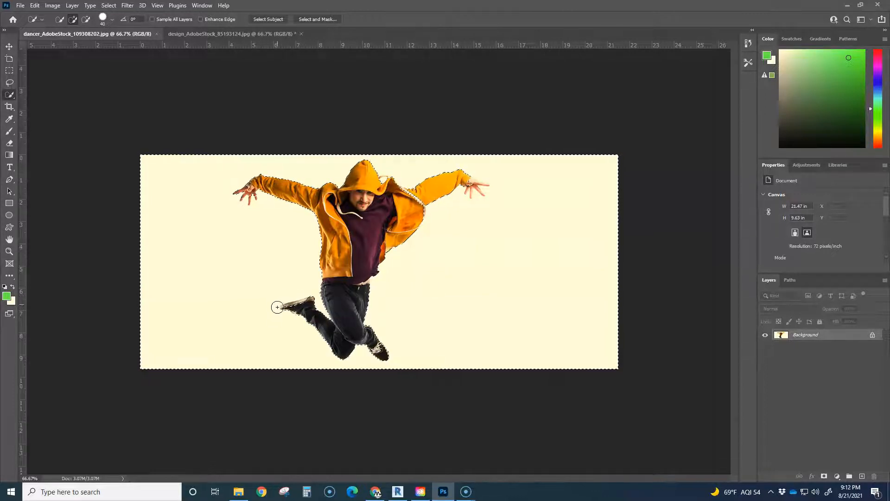
# Subtract the sole of the dancer's raised rear shoe from the background selection, using a Quick Selection brush of size 10
pyautogui.scroll(10, 274, 311)
pyautogui.moveTo(254, 333); pyautogui.dragTo(378, 258)
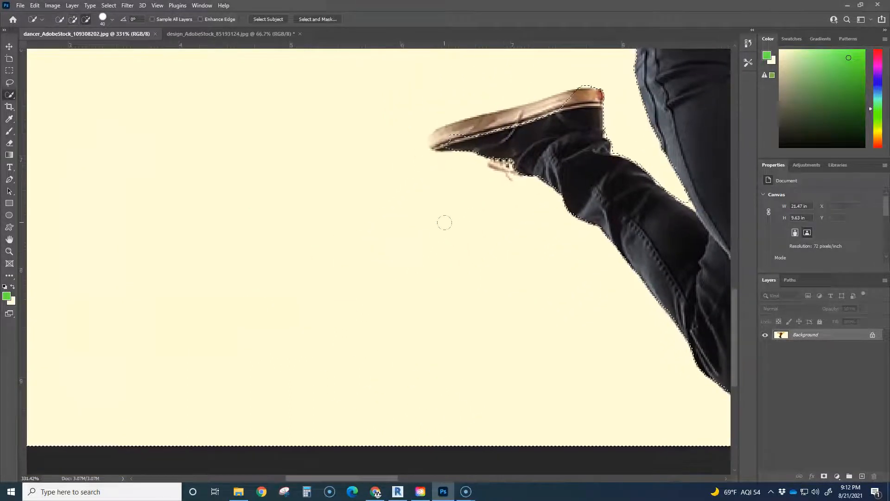
pyautogui.scroll(2, 443, 221)
pyautogui.moveTo(444, 222); pyautogui.dragTo(360, 306)
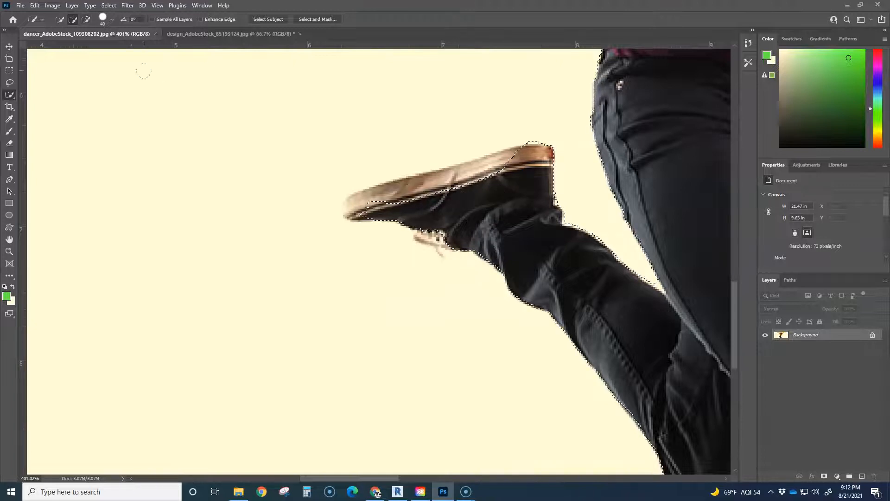
pyautogui.click(86, 19)
pyautogui.press('[')
pyautogui.press('[')
pyautogui.press('[')
pyautogui.moveTo(515, 163); pyautogui.dragTo(517, 159)
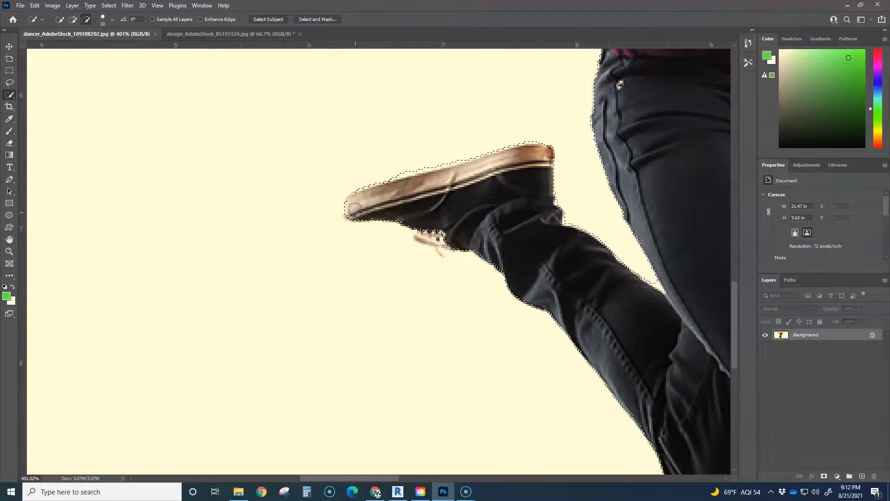
pyautogui.click(461, 193)
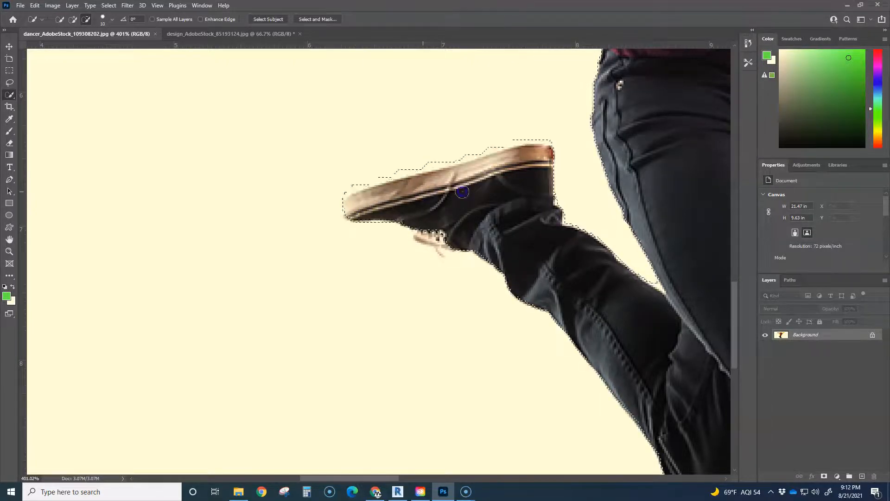
# Subtract the laces under the raised rear shoe from the background selection, using a progressively smaller brush
pyautogui.click(429, 233)
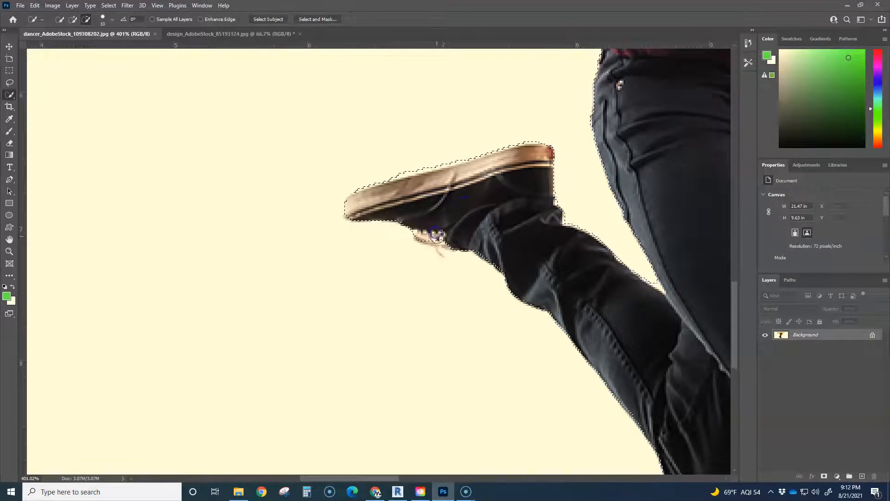
pyautogui.scroll(5, 440, 240)
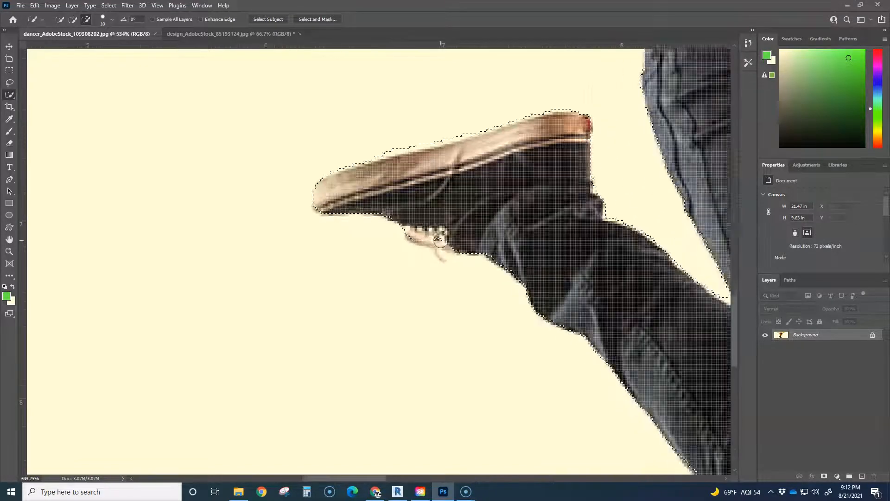
pyautogui.press('[')
pyautogui.press('[')
pyautogui.press('[')
pyautogui.press('[')
pyautogui.press('[')
pyautogui.press('[')
pyautogui.press('[')
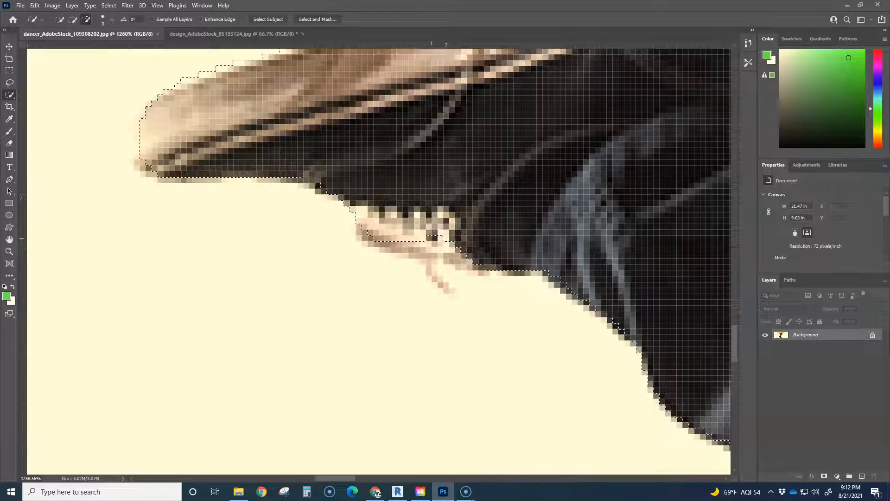
pyautogui.moveTo(399, 232); pyautogui.dragTo(484, 260)
pyautogui.press('[')
pyautogui.press('[')
pyautogui.moveTo(424, 260); pyautogui.dragTo(449, 294)
# Add the thin strip of background along the upper edge of the raised shoe's sole to the selection
pyautogui.scroll(-5, 450, 295)
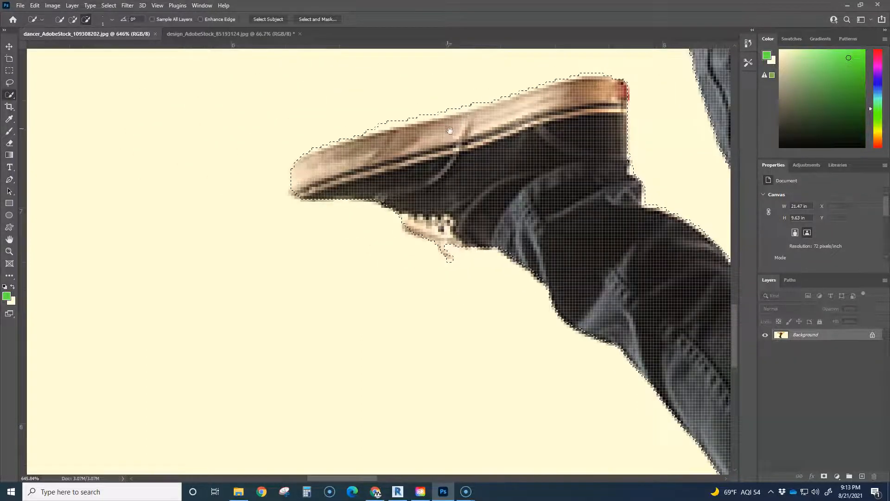
pyautogui.moveTo(444, 129); pyautogui.dragTo(416, 181)
pyautogui.scroll(3, 416, 181)
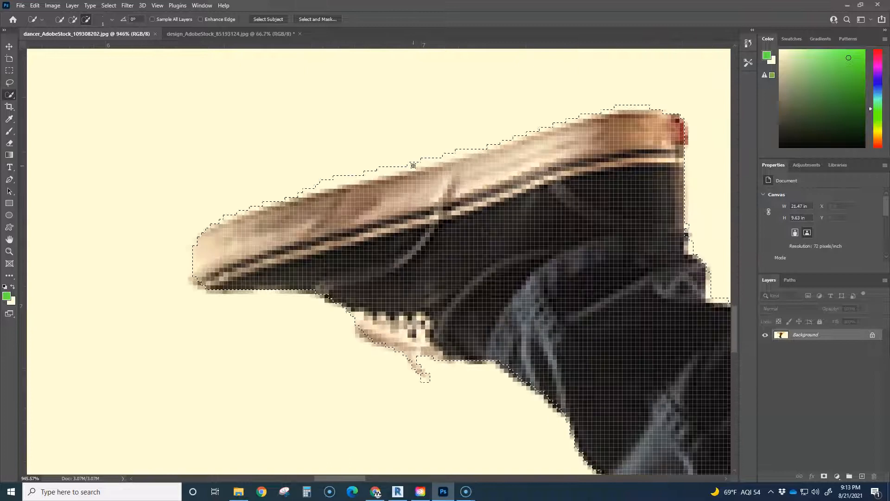
pyautogui.click(73, 20)
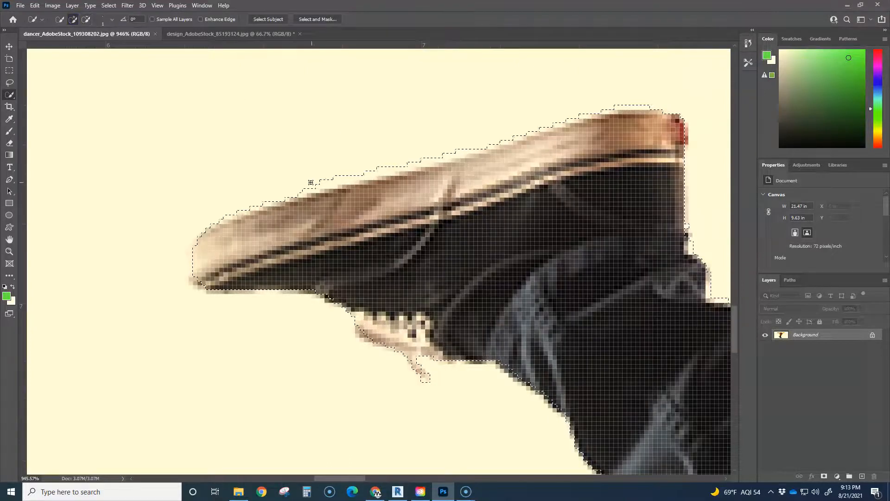
pyautogui.moveTo(316, 183); pyautogui.dragTo(662, 104)
pyautogui.click(284, 192)
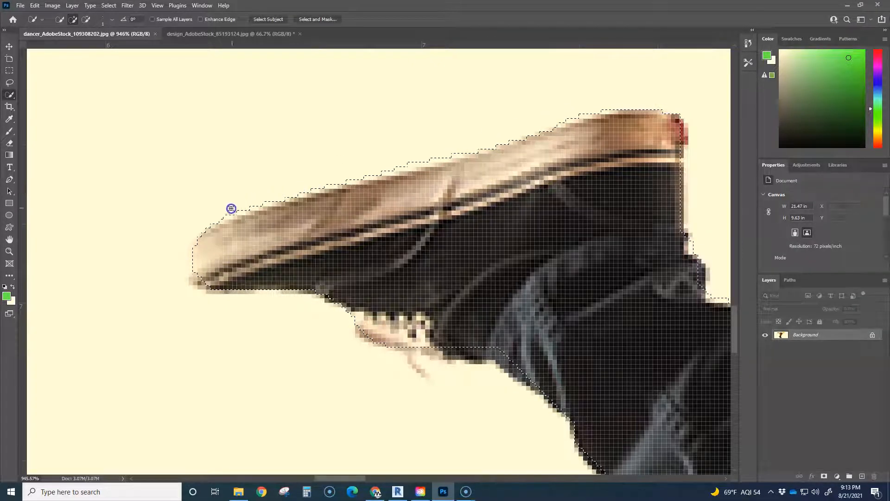
# Extend the background selection into the narrow tip of the gap between the raised lower leg and the front thigh
pyautogui.scroll(-5, 429, 241)
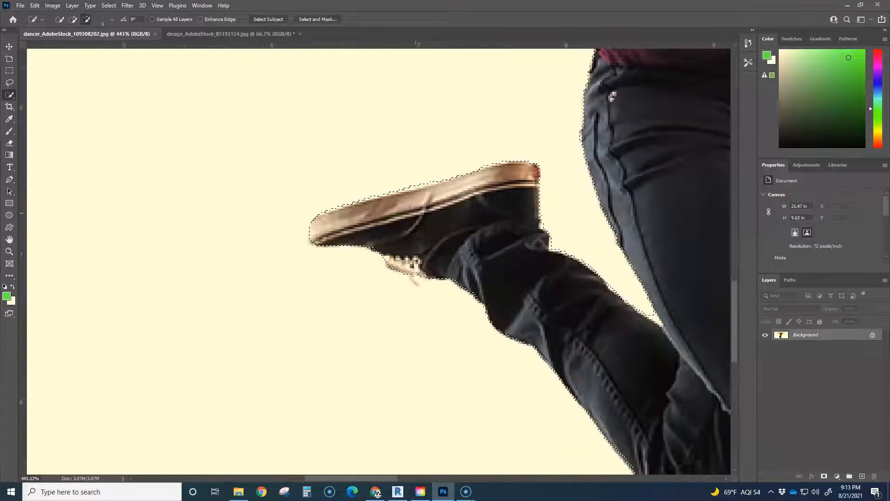
pyautogui.scroll(-2, 436, 263)
pyautogui.hscroll(4, 512, 338)
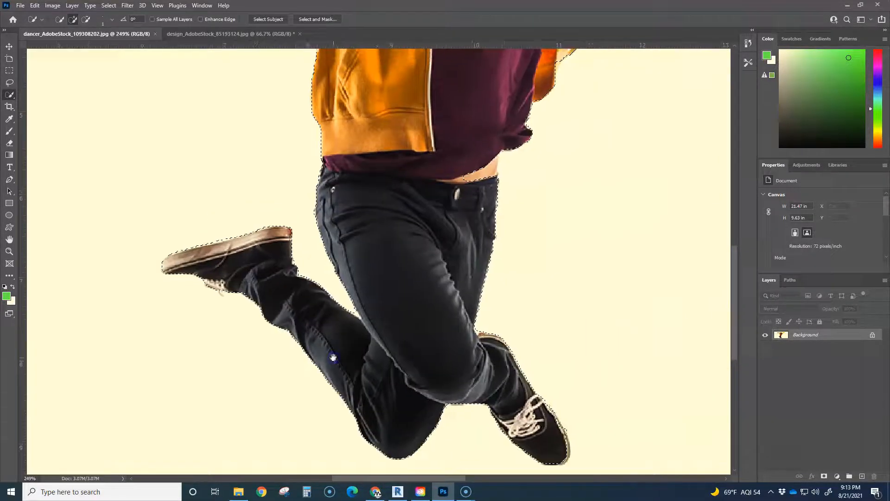
pyautogui.scroll(4, 424, 351)
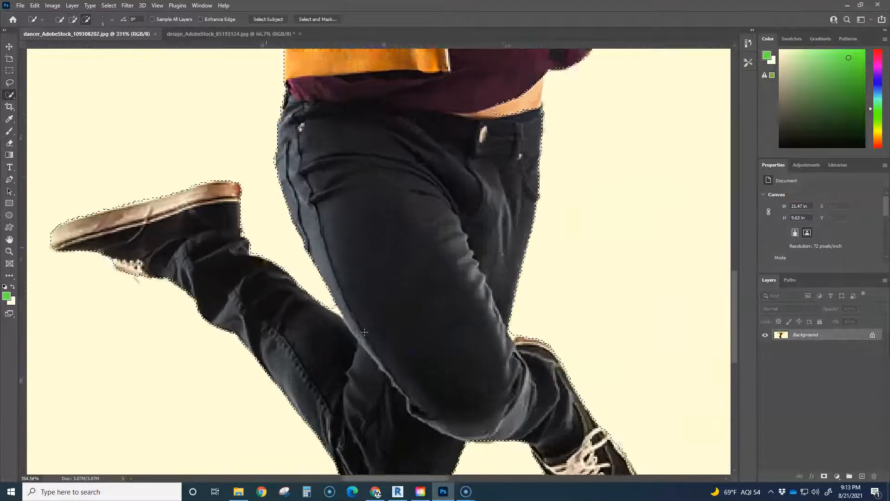
pyautogui.scroll(2, 321, 312)
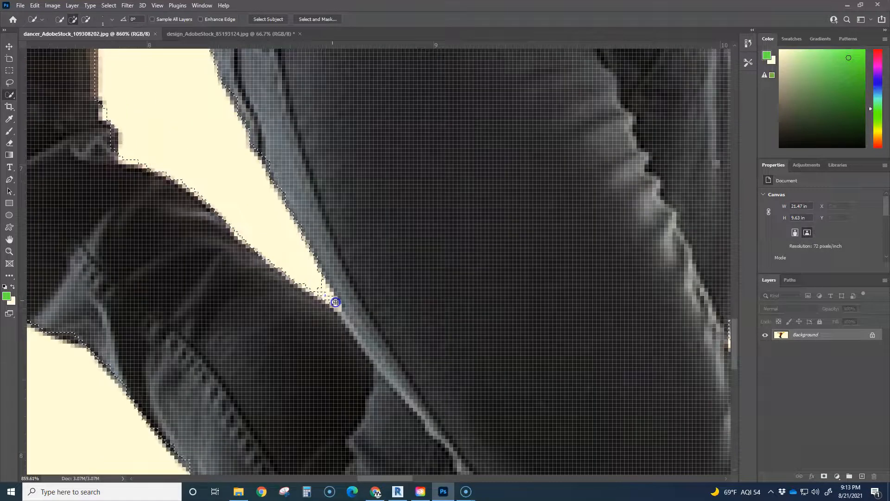
pyautogui.scroll(-1, 335, 302)
pyautogui.scroll(-2, 419, 261)
pyautogui.scroll(-3, 419, 261)
# Subtract the exposed skin at the waist, between the shirt hem and the jeans, from the background selection
pyautogui.scroll(2, 461, 268)
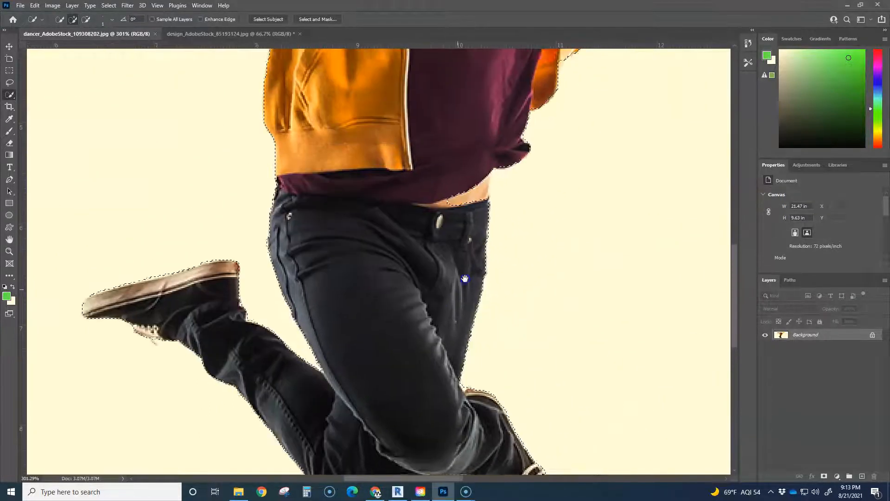
pyautogui.scroll(3, 481, 211)
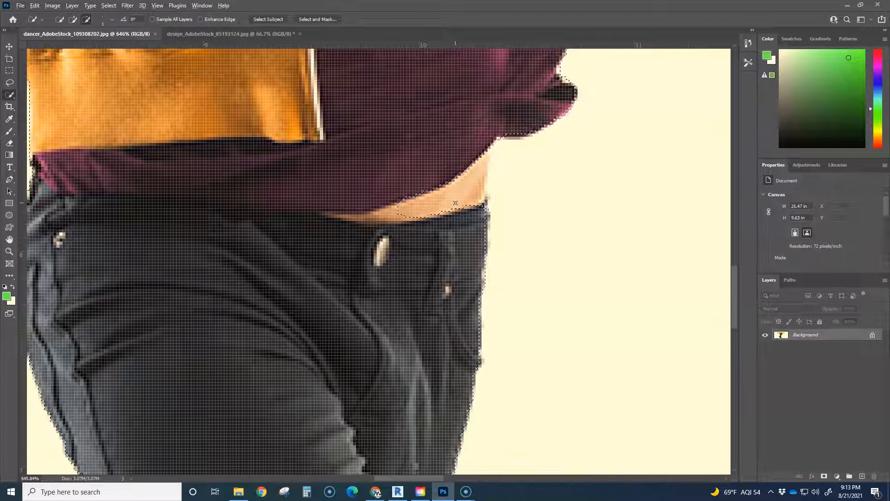
pyautogui.press('alt')
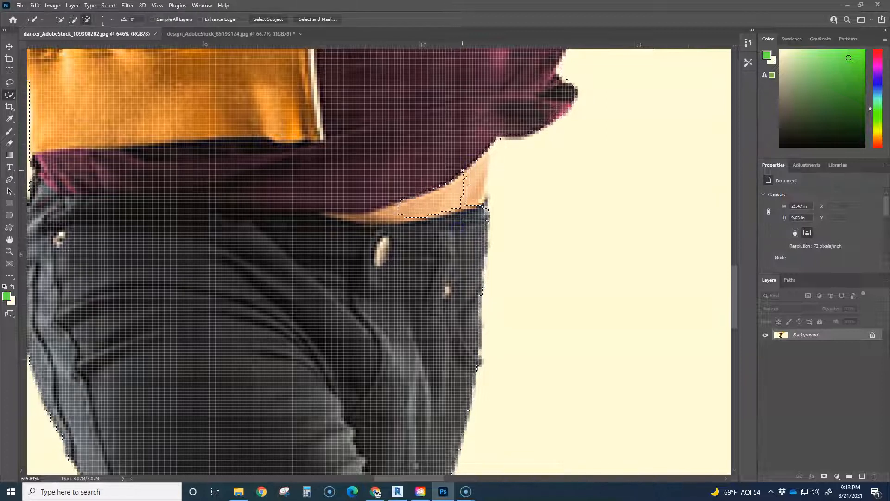
pyautogui.press('alt')
pyautogui.moveTo(454, 208); pyautogui.dragTo(431, 193)
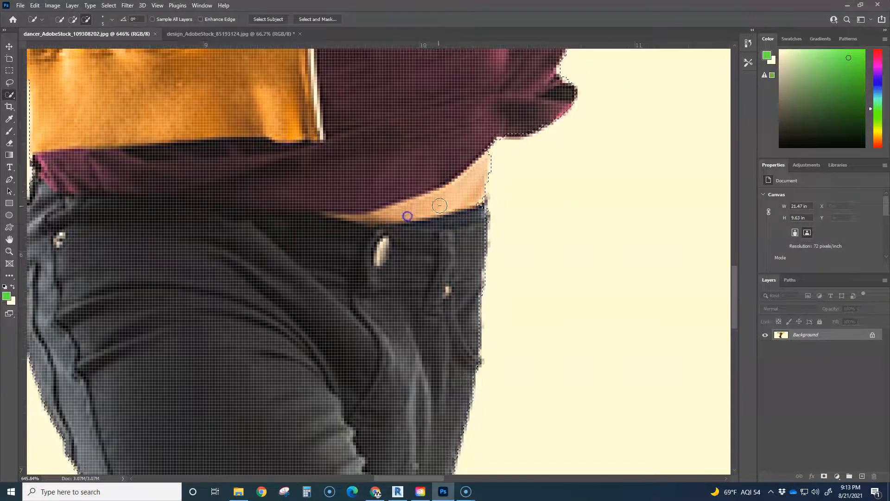
# Subtract the cord loop beside the hood from the background selection, and add the background area enclosed by the loop
pyautogui.press('space')
pyautogui.moveTo(455, 146); pyautogui.dragTo(424, 356)
pyautogui.scroll(-6, 479, 237)
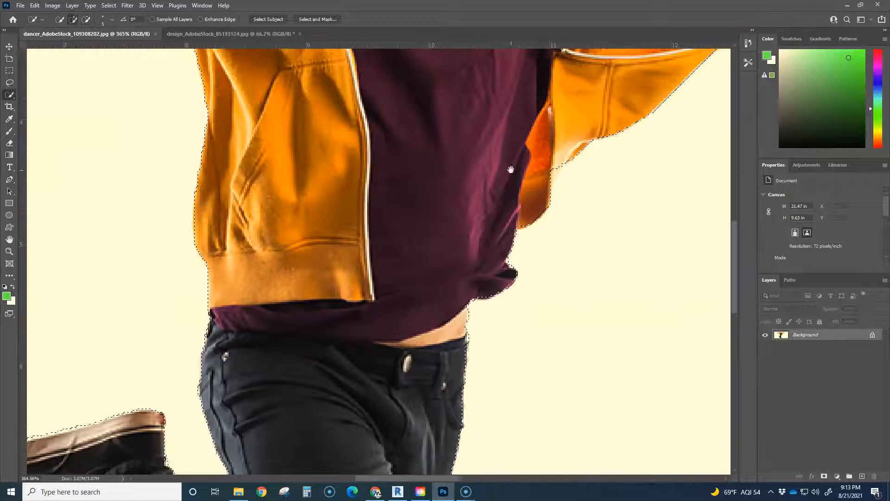
pyautogui.press('space')
pyautogui.moveTo(501, 213); pyautogui.dragTo(473, 366)
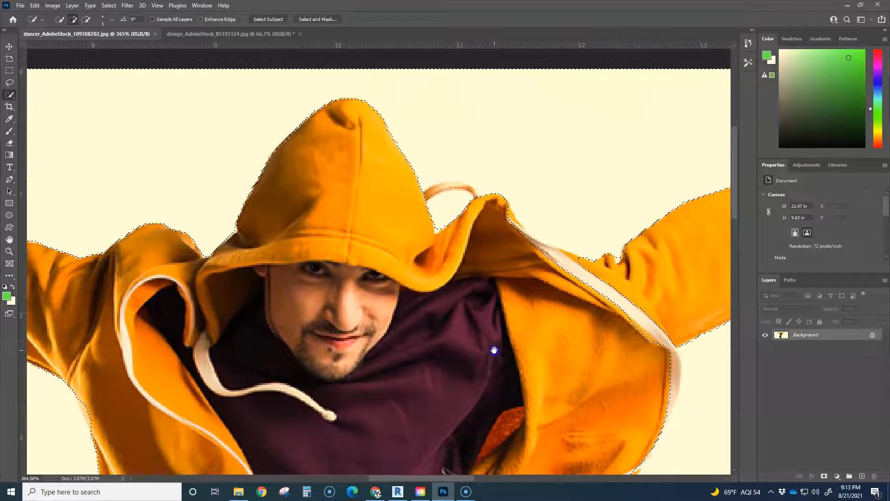
pyautogui.scroll(5, 457, 188)
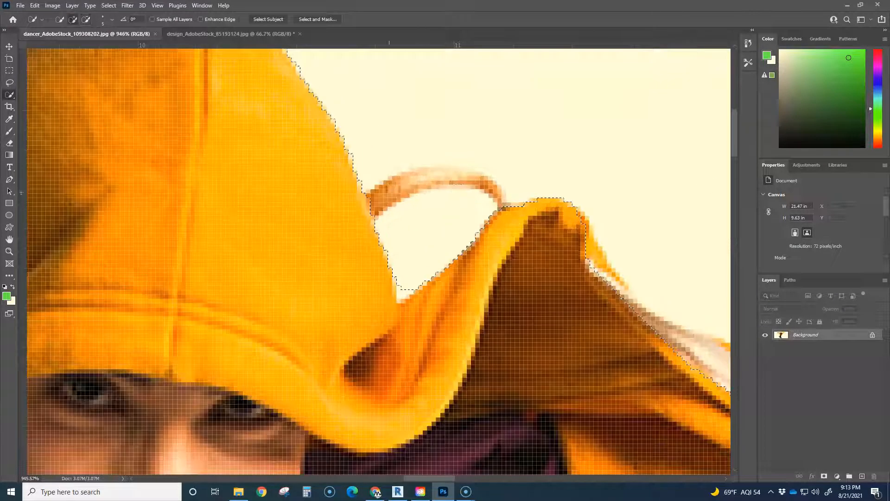
pyautogui.press('alt')
pyautogui.keyDown('alt'); pyautogui.click(373, 200); pyautogui.keyUp('alt')
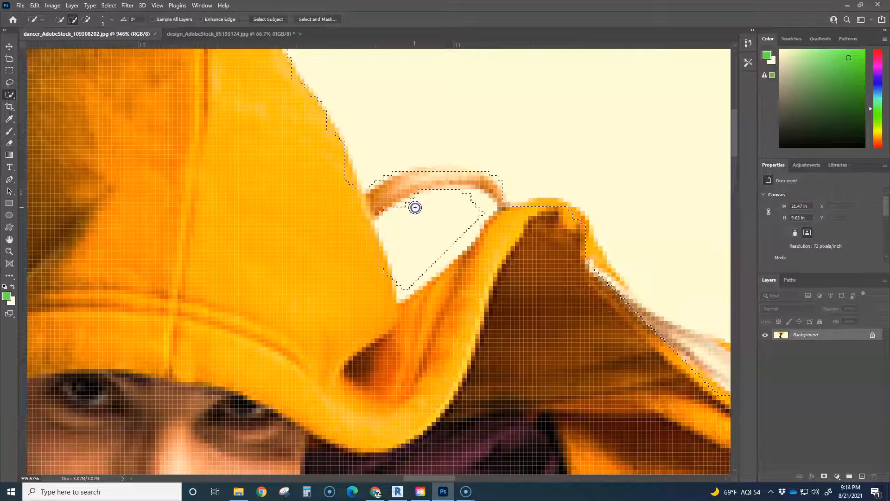
pyautogui.moveTo(412, 215); pyautogui.dragTo(479, 201)
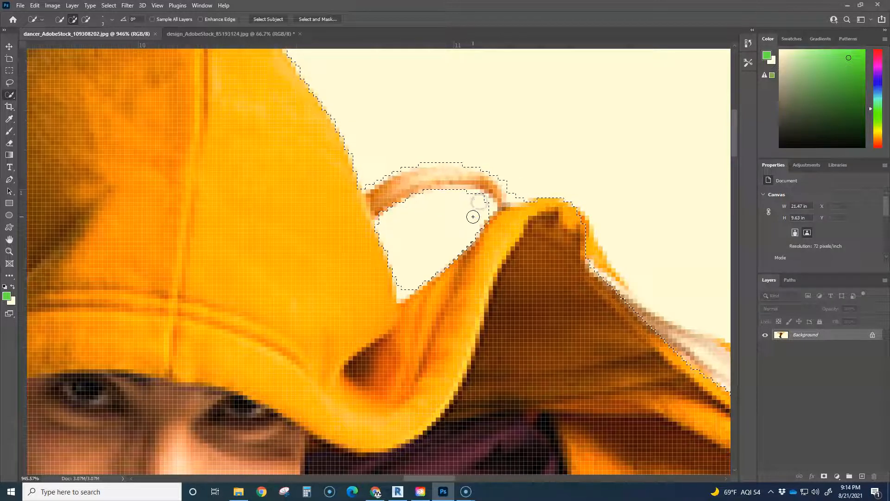
# Subtract the white trim along the hood opening and the open jacket's outer edge from the background selection
pyautogui.scroll(-5, 458, 222)
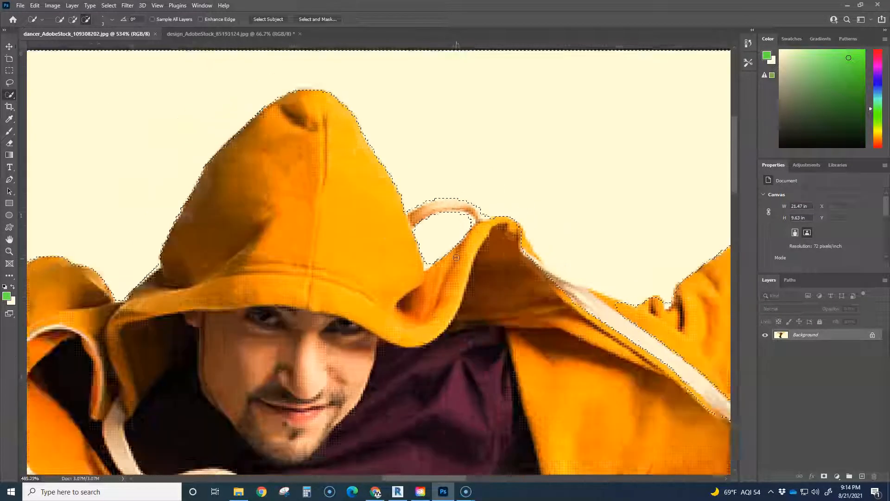
pyautogui.scroll(4, 456, 259)
pyautogui.scroll(-3, 459, 268)
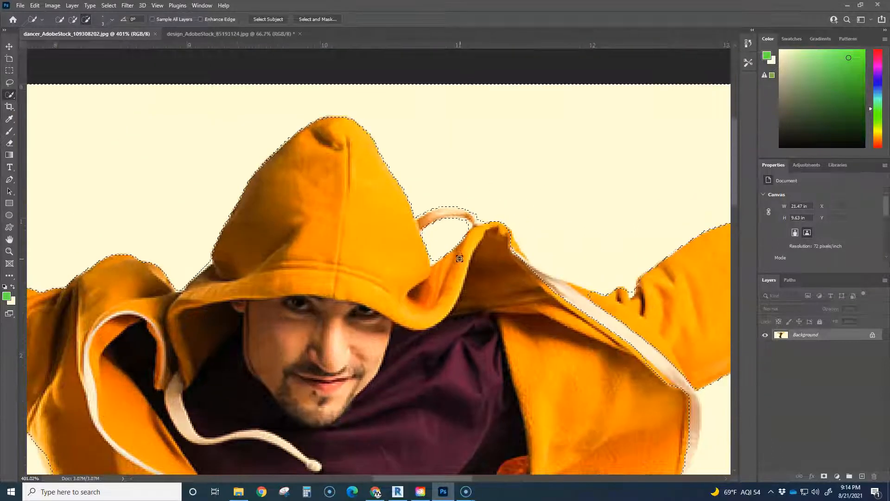
pyautogui.moveTo(554, 305); pyautogui.dragTo(456, 297)
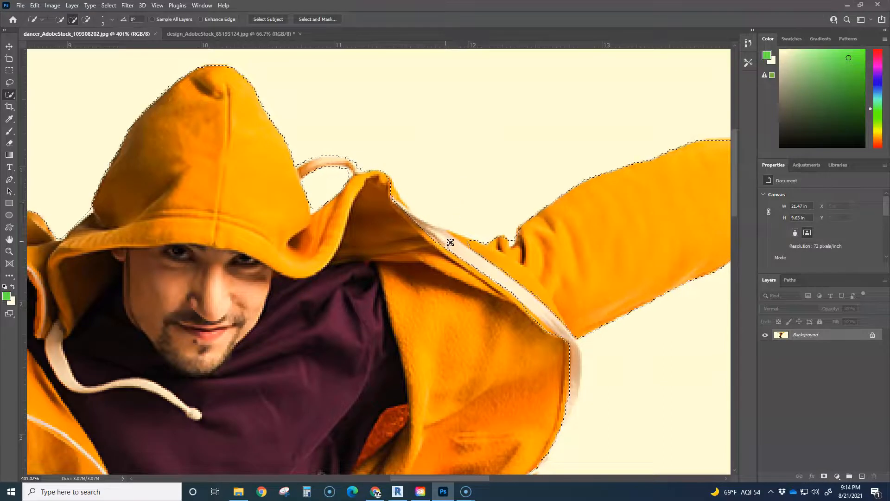
pyautogui.press('alt')
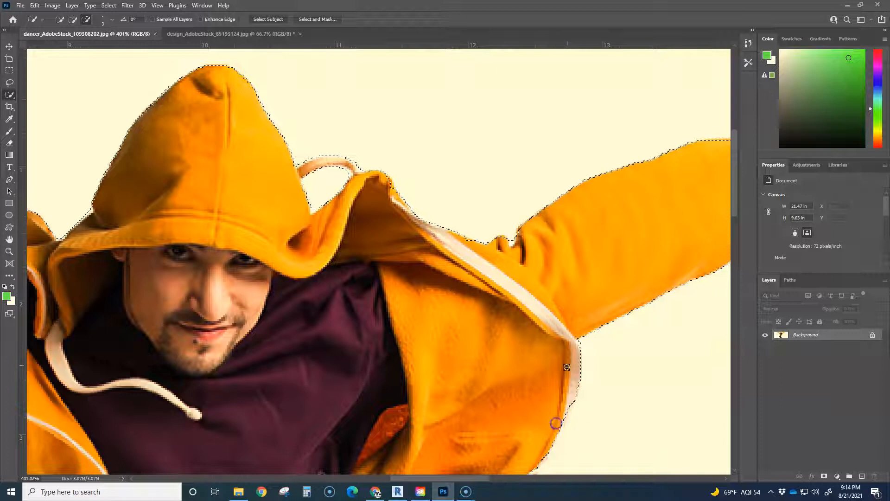
# Subtract the jacket's pale edge around the outer end of the white zipper from the background selection
pyautogui.moveTo(539, 371); pyautogui.dragTo(506, 253)
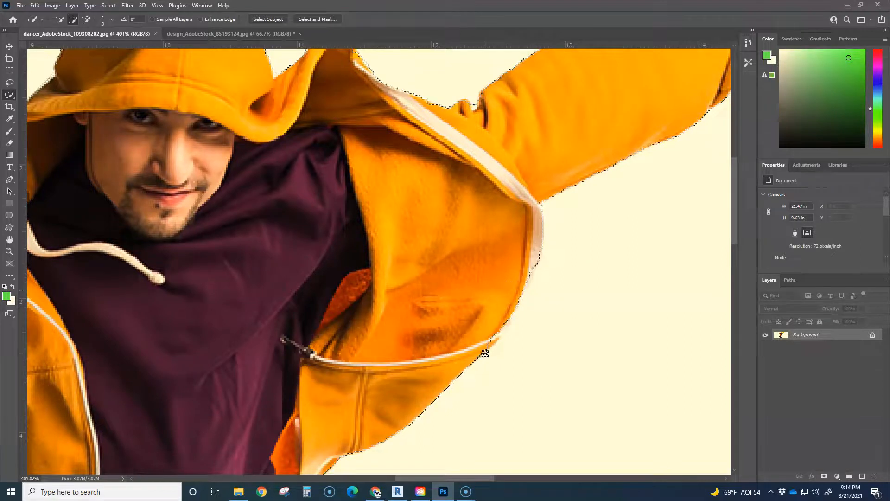
pyautogui.scroll(3, 485, 352)
pyautogui.scroll(-2, 485, 352)
pyautogui.press('alt')
pyautogui.scroll(5, 487, 391)
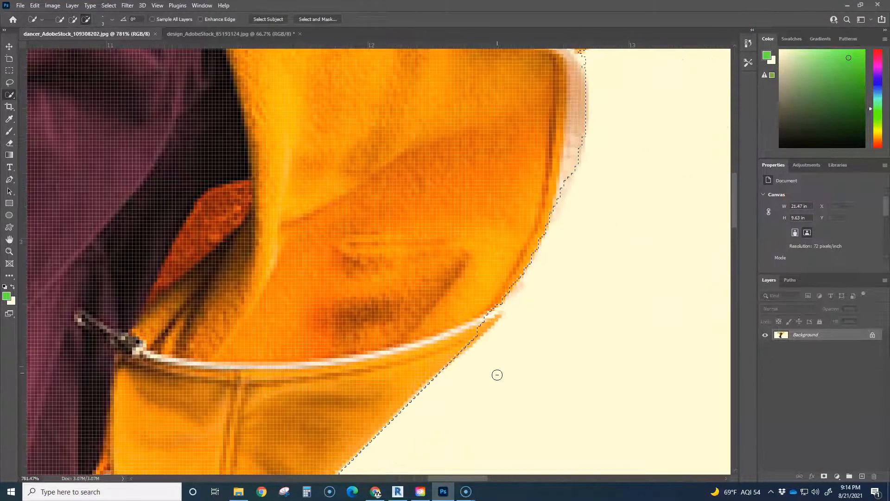
pyautogui.press('alt')
pyautogui.moveTo(464, 319)
pyautogui.mouseDown()
pyautogui.moveTo(505, 253)
pyautogui.moveTo(513, 259)
pyautogui.moveTo(577, 134)
pyautogui.mouseUp()
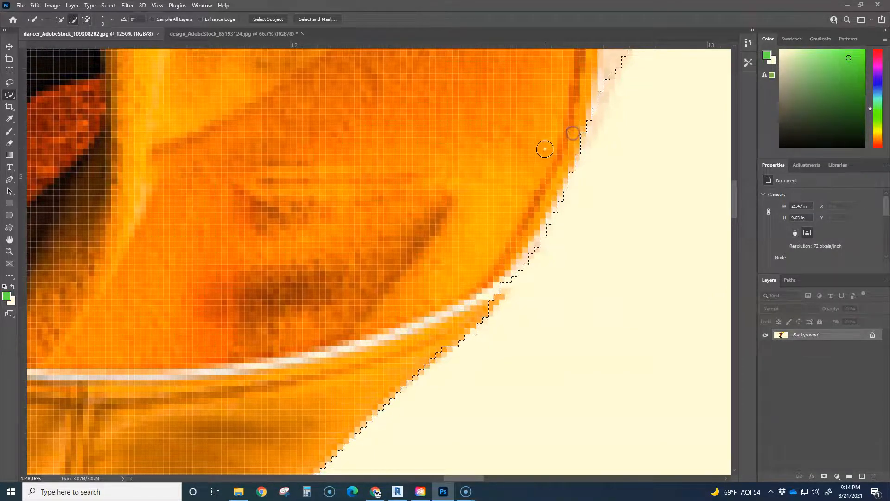
# Subtract the fingers of the dancer's hand on the image's left side from the background selection, out to their tips
pyautogui.scroll(-4, 514, 195)
pyautogui.hotkey('ctrl', '0')
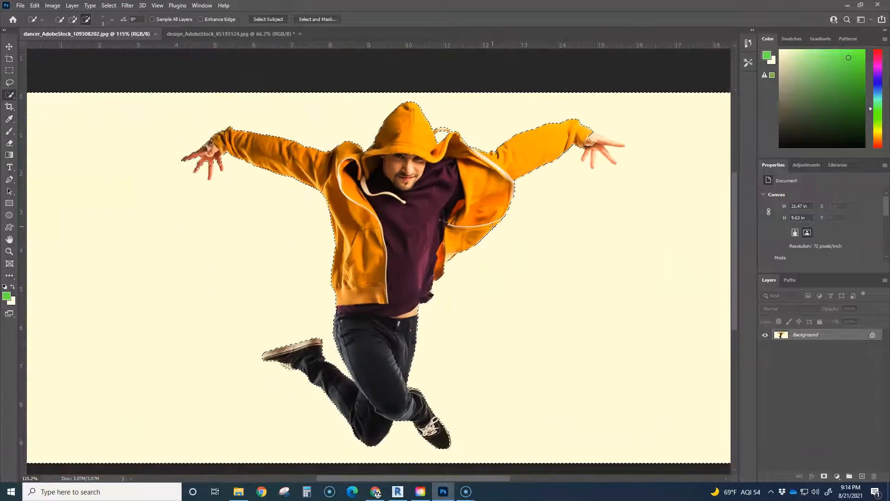
pyautogui.scroll(10, 145, 208)
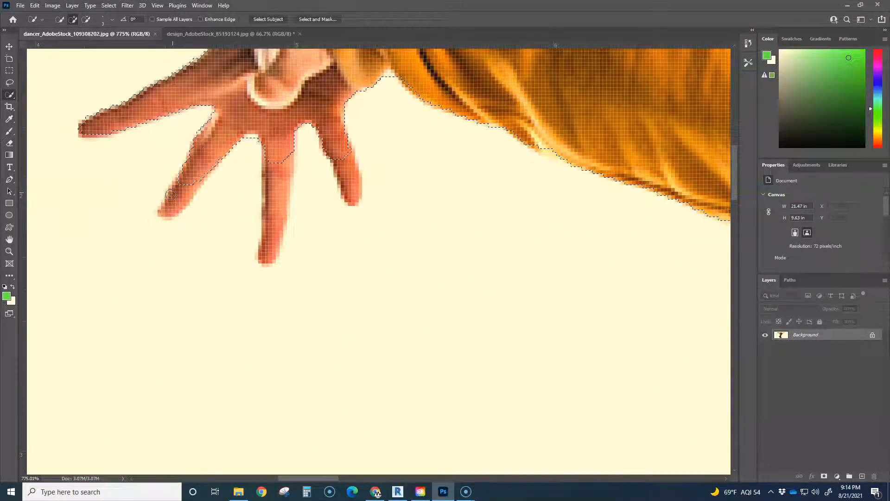
pyautogui.press('alt')
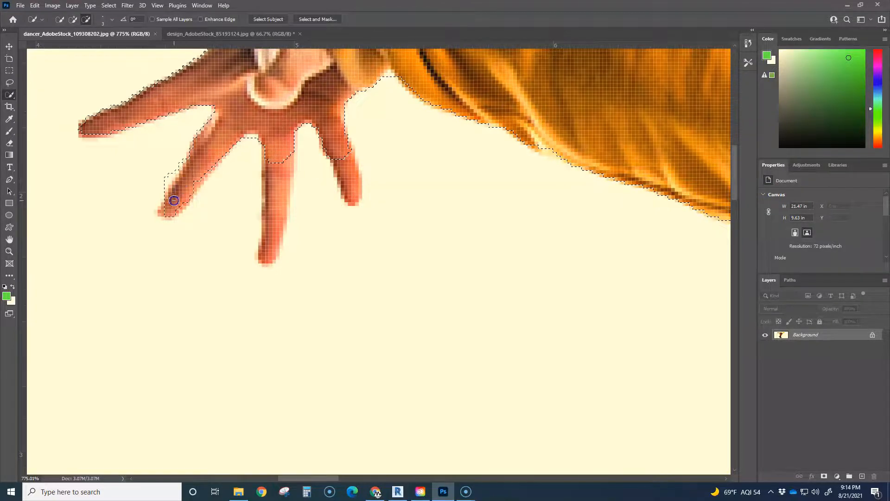
pyautogui.moveTo(269, 172)
pyautogui.mouseDown()
pyautogui.moveTo(267, 220)
pyautogui.moveTo(279, 178)
pyautogui.moveTo(276, 196)
pyautogui.mouseUp()
pyautogui.click(266, 253)
pyautogui.click(270, 238)
pyautogui.click(269, 258)
pyautogui.moveTo(268, 211); pyautogui.dragTo(268, 231)
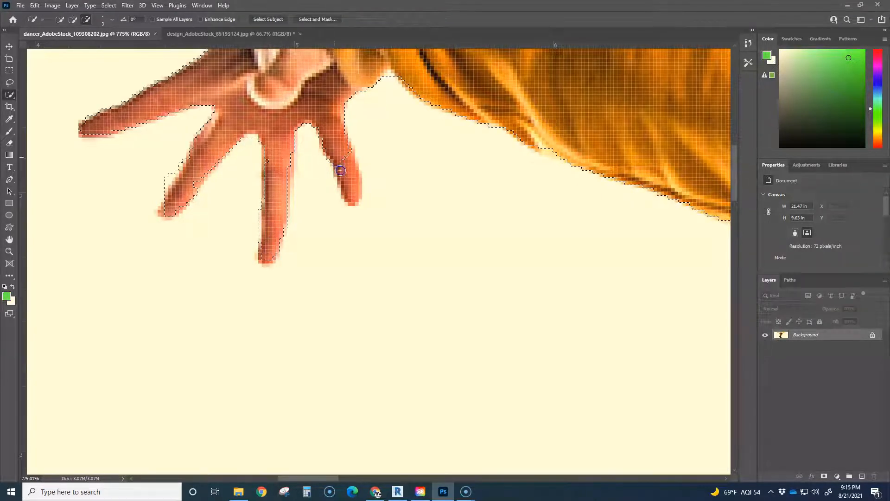
pyautogui.moveTo(349, 188); pyautogui.dragTo(345, 150)
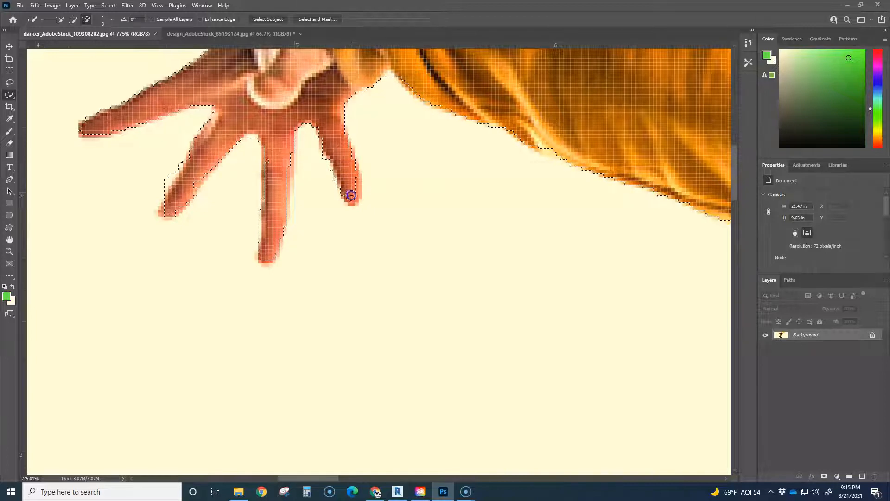
pyautogui.moveTo(354, 180)
pyautogui.mouseDown()
pyautogui.moveTo(308, 128)
pyautogui.moveTo(354, 151)
pyautogui.moveTo(350, 178)
pyautogui.mouseUp()
# Subtract the hand on the image's right side, including all its fingers, from the background selection
pyautogui.scroll(-5, 351, 178)
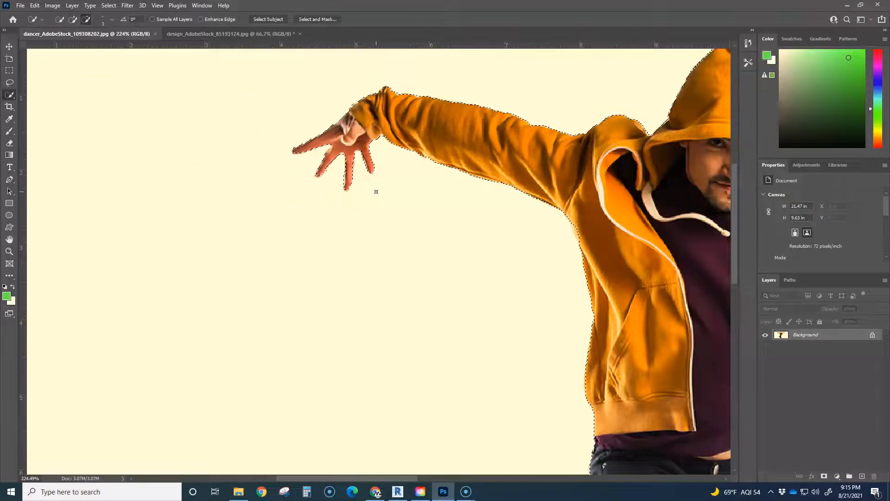
pyautogui.scroll(-1, 376, 191)
pyautogui.moveTo(449, 207); pyautogui.dragTo(348, 299)
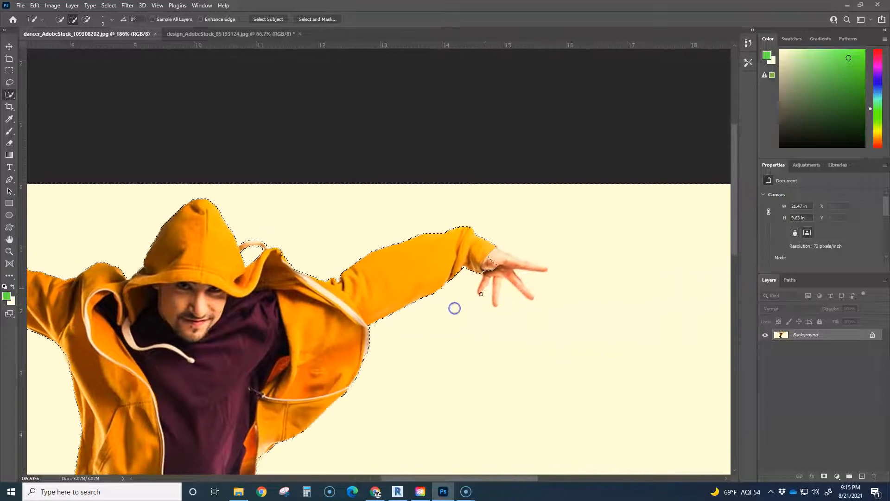
pyautogui.scroll(5, 455, 306)
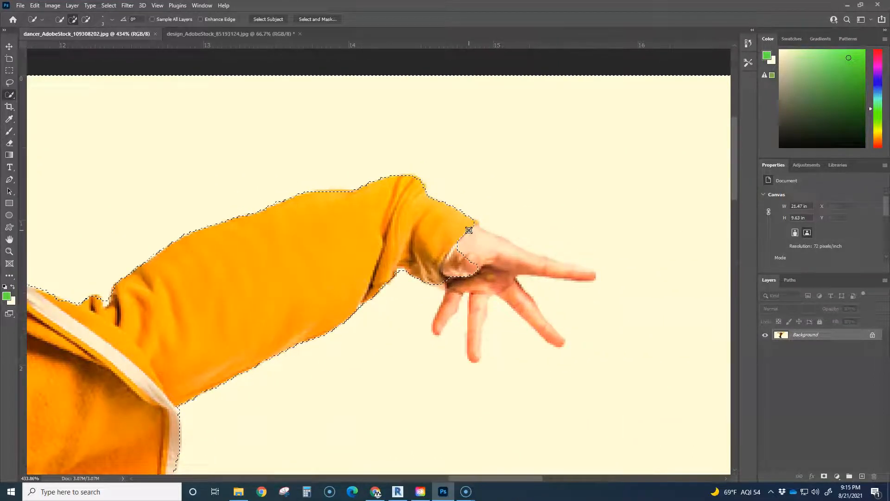
pyautogui.moveTo(469, 230); pyautogui.dragTo(482, 250)
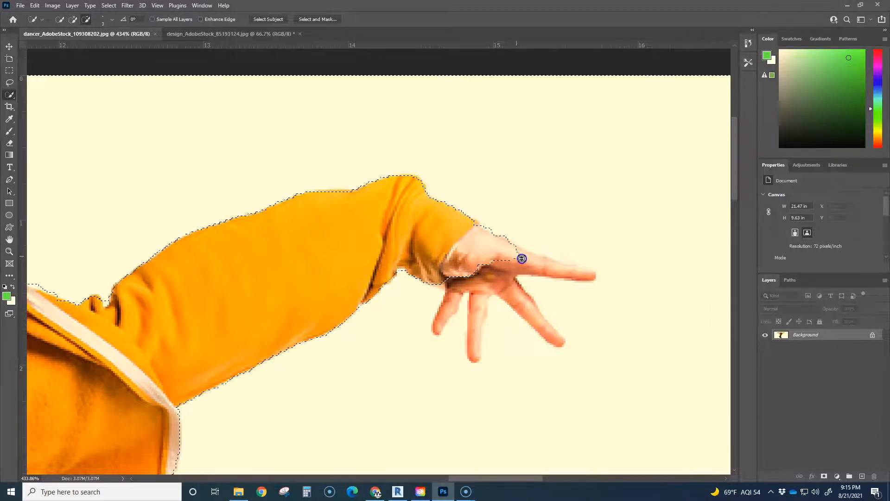
pyautogui.moveTo(549, 266)
pyautogui.mouseDown()
pyautogui.moveTo(590, 274)
pyautogui.moveTo(529, 269)
pyautogui.mouseUp()
pyautogui.moveTo(444, 326)
pyautogui.mouseDown()
pyautogui.moveTo(478, 331)
pyautogui.moveTo(476, 357)
pyautogui.moveTo(482, 301)
pyautogui.moveTo(480, 320)
pyautogui.moveTo(496, 294)
pyautogui.moveTo(561, 343)
pyautogui.mouseUp()
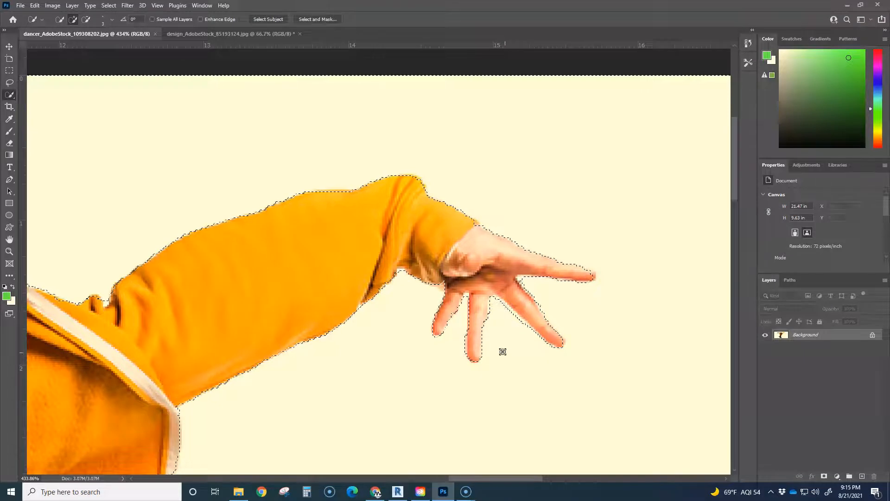
# Add the upper end of the narrow gap between that hand's shortest finger and its neighbour to the selection with the Lasso
pyautogui.scroll(3, 456, 313)
pyautogui.scroll(5, 468, 319)
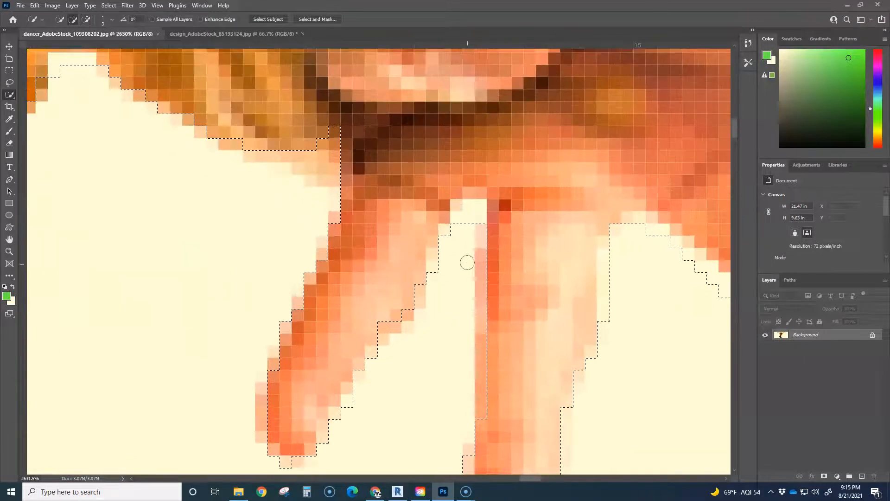
pyautogui.press('l')
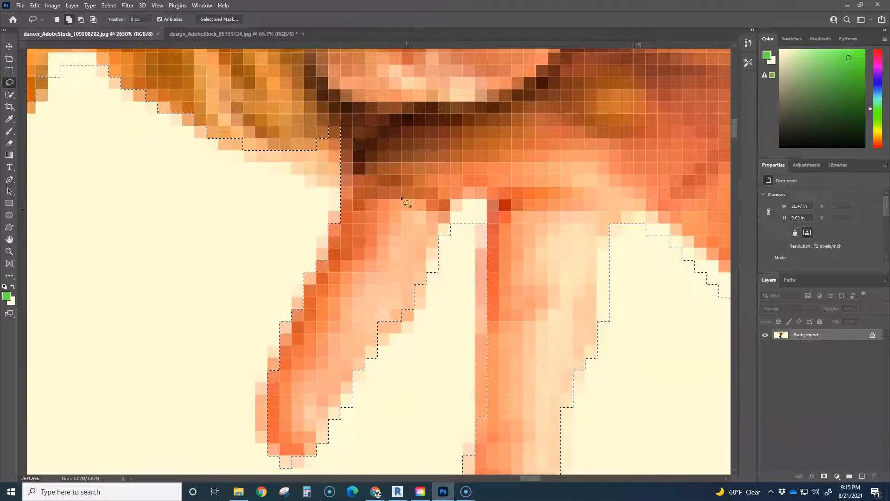
pyautogui.moveTo(445, 239); pyautogui.dragTo(459, 206)
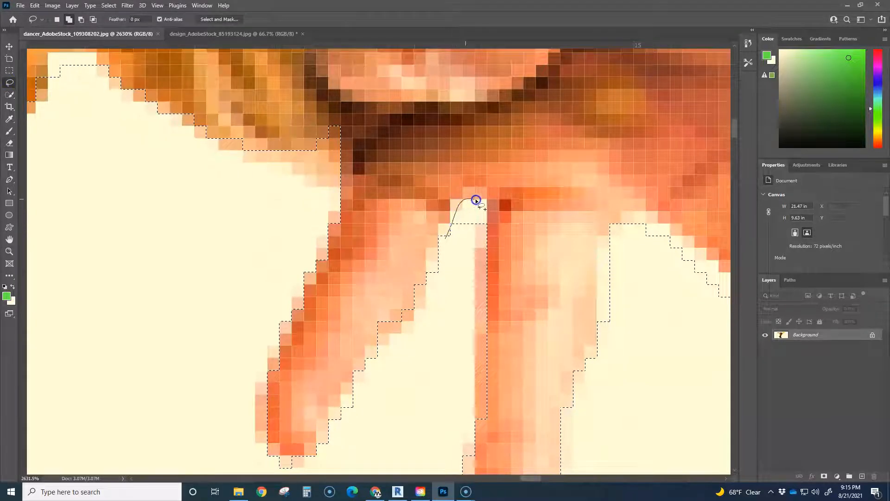
pyautogui.moveTo(486, 245); pyautogui.dragTo(455, 252)
# Subtract the pale lower edge of the sleeve cuff, beside the shortest finger, from the background selection with the Lasso
pyautogui.press('space')
pyautogui.moveTo(612, 291); pyautogui.dragTo(626, 343)
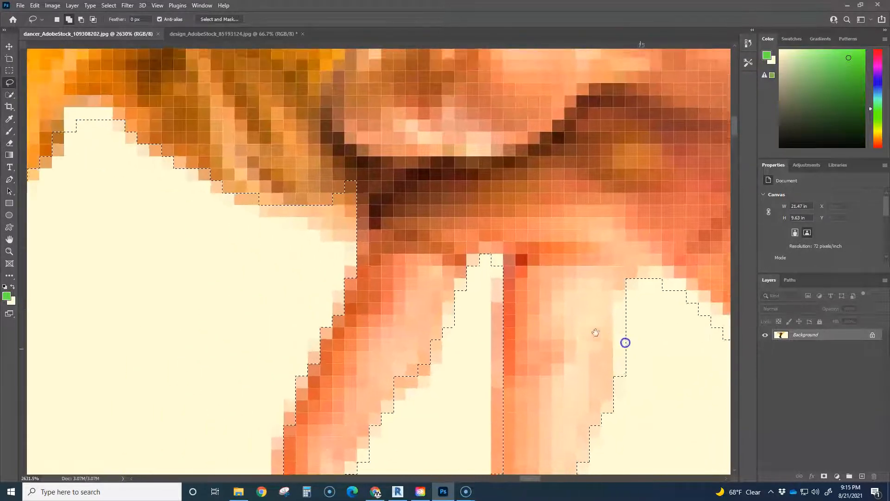
pyautogui.moveTo(297, 215); pyautogui.dragTo(396, 270)
pyautogui.scroll(-3, 436, 218)
pyautogui.moveTo(436, 218)
pyautogui.mouseDown()
pyautogui.moveTo(327, 184)
pyautogui.moveTo(297, 197)
pyautogui.mouseUp()
# Add the background left at the top of the next finger gap and along the slanted finger's lower edge to the selection
pyautogui.scroll(-3, 431, 220)
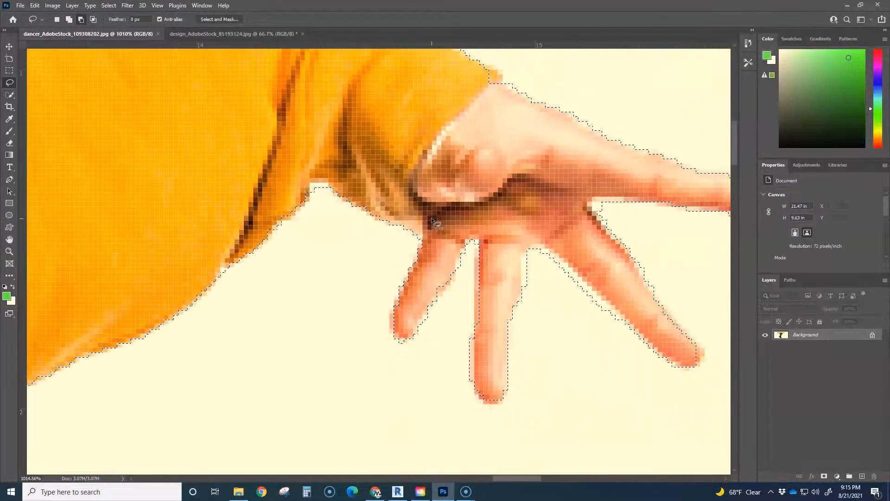
pyautogui.scroll(5, 476, 274)
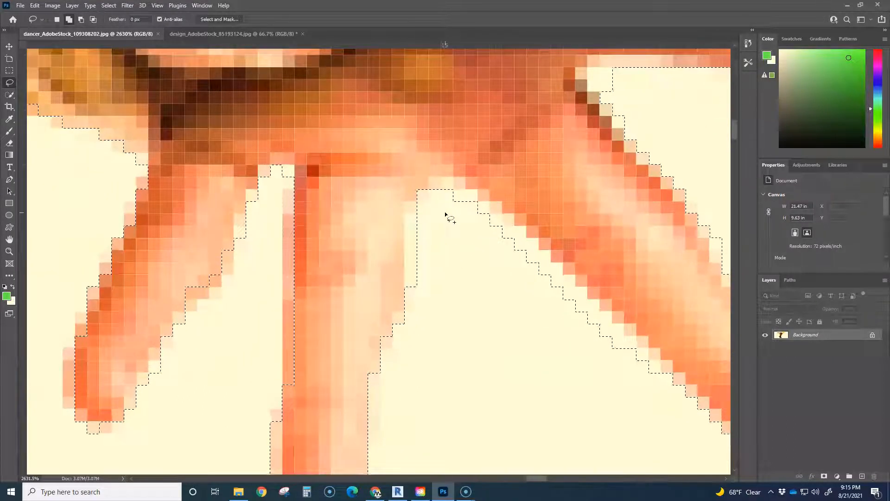
pyautogui.moveTo(440, 204); pyautogui.dragTo(422, 204)
pyautogui.moveTo(407, 241)
pyautogui.mouseDown()
pyautogui.moveTo(409, 291)
pyautogui.moveTo(446, 298)
pyautogui.moveTo(443, 211)
pyautogui.mouseUp()
pyautogui.scroll(-4, 473, 251)
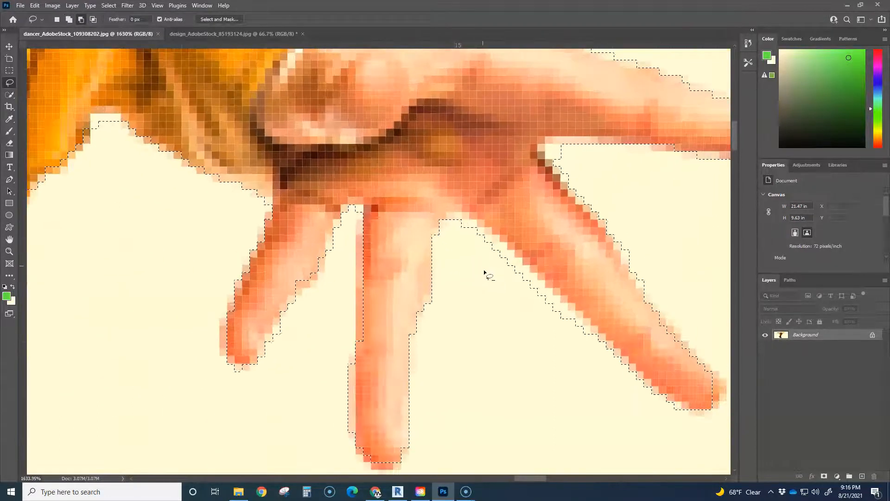
pyautogui.moveTo(461, 224); pyautogui.dragTo(461, 224)
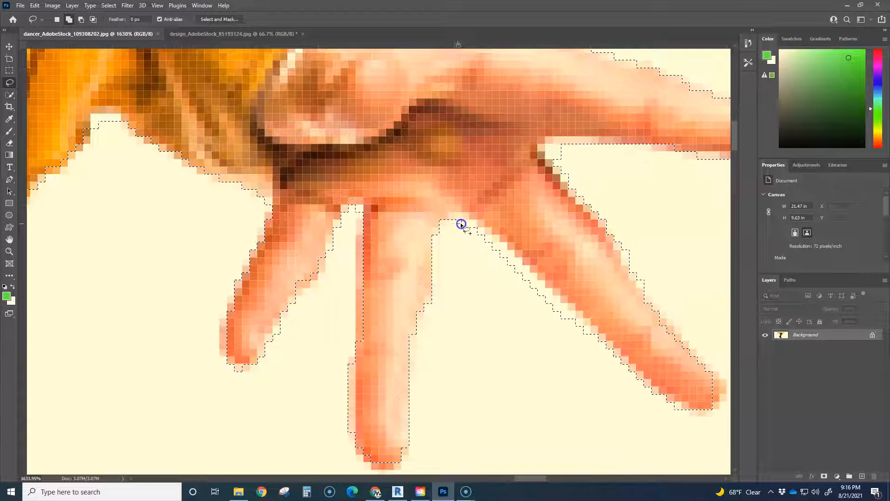
pyautogui.moveTo(537, 276)
pyautogui.mouseDown()
pyautogui.moveTo(603, 338)
pyautogui.moveTo(622, 362)
pyautogui.moveTo(620, 377)
pyautogui.moveTo(547, 349)
pyautogui.moveTo(461, 258)
pyautogui.mouseUp()
pyautogui.scroll(-5, 593, 180)
pyautogui.moveTo(633, 202); pyautogui.dragTo(544, 252)
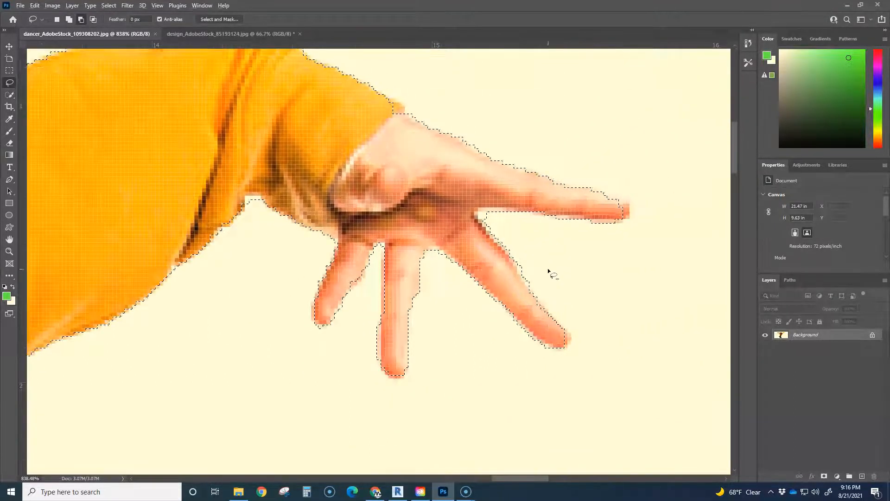
# With the colours reset to default, invert the selection to the dancer and add a layer mask from it
pyautogui.scroll(-8, 550, 271)
pyautogui.scroll(-5, 449, 330)
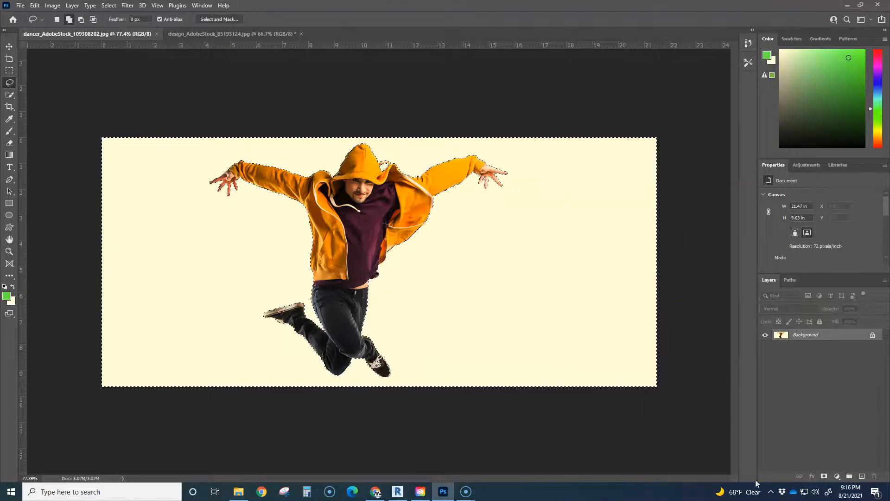
pyautogui.press('d')
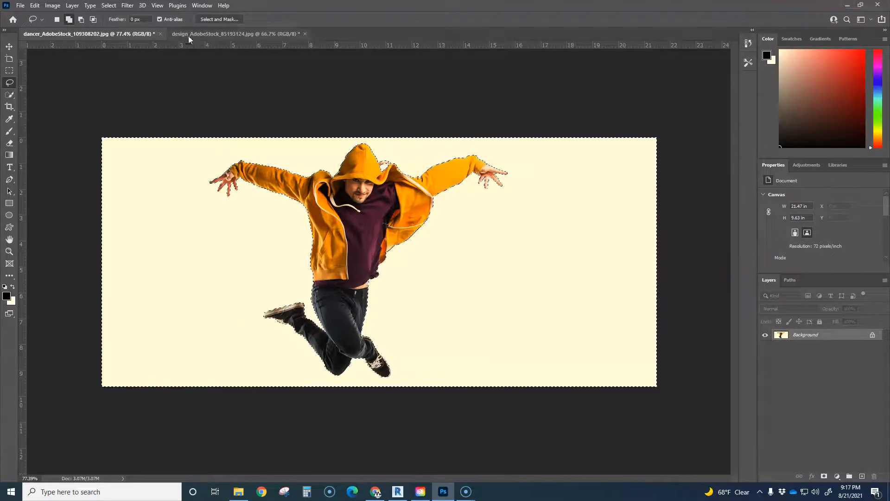
pyautogui.click(109, 6)
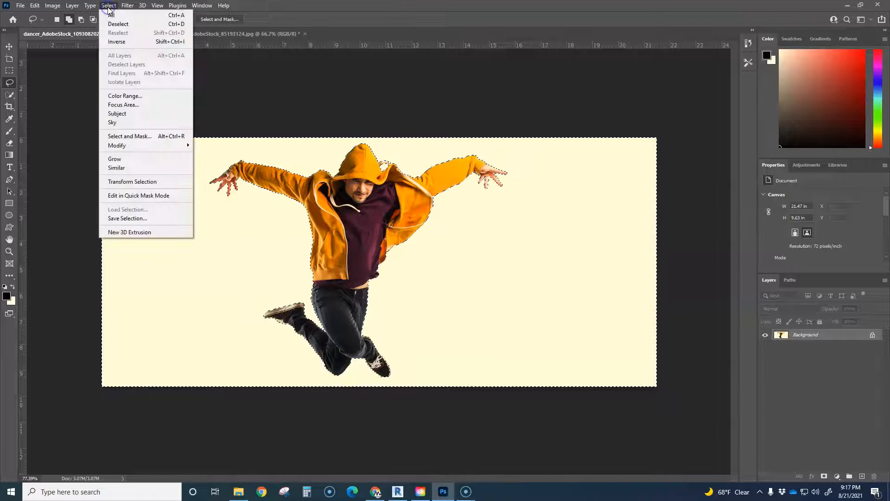
pyautogui.click(117, 42)
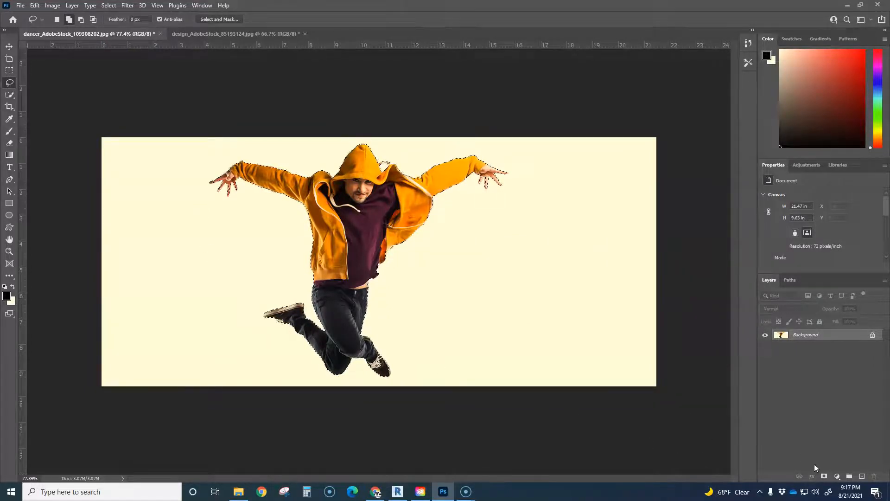
pyautogui.click(824, 477)
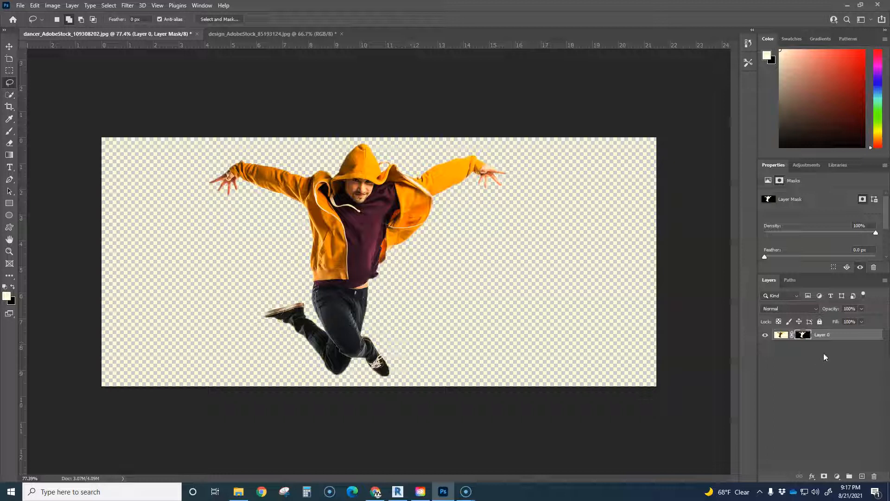
# Copy the masked dancer layer into the concrete-wall design document and position him between the two other dancers
pyautogui.moveTo(869, 335); pyautogui.dragTo(440, 255)
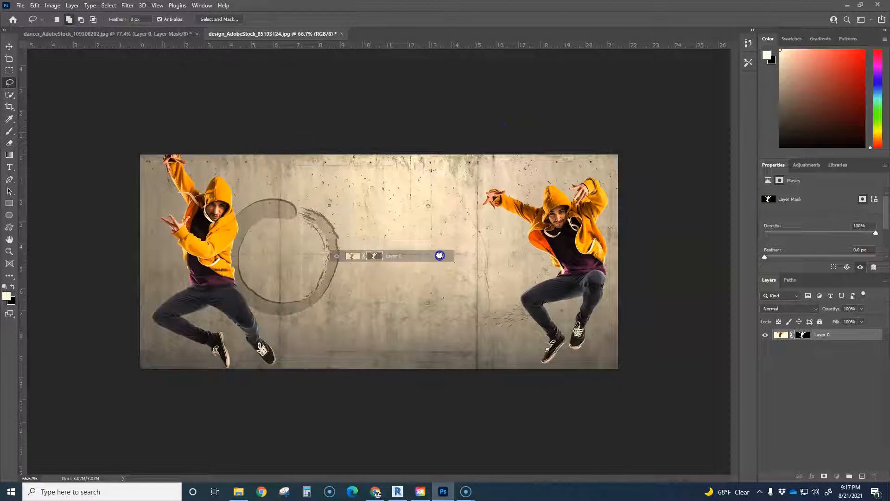
pyautogui.moveTo(440, 255); pyautogui.dragTo(439, 261)
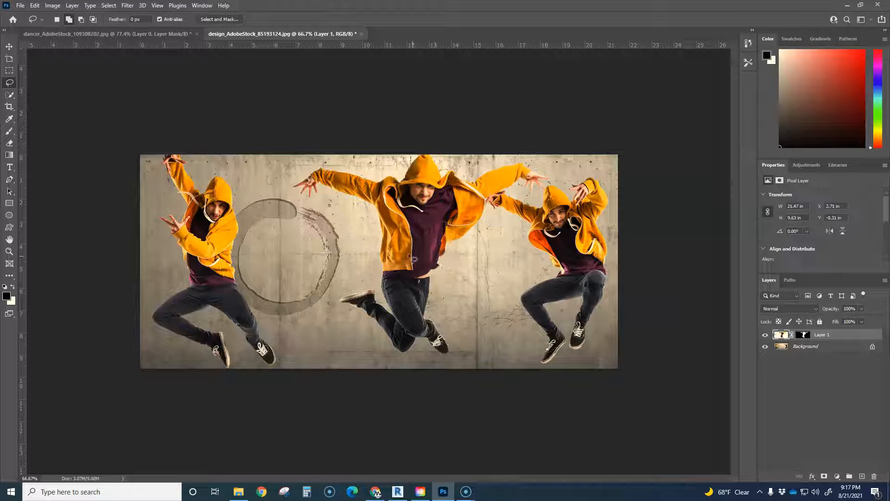
pyautogui.click(10, 47)
pyautogui.moveTo(414, 229); pyautogui.dragTo(385, 240)
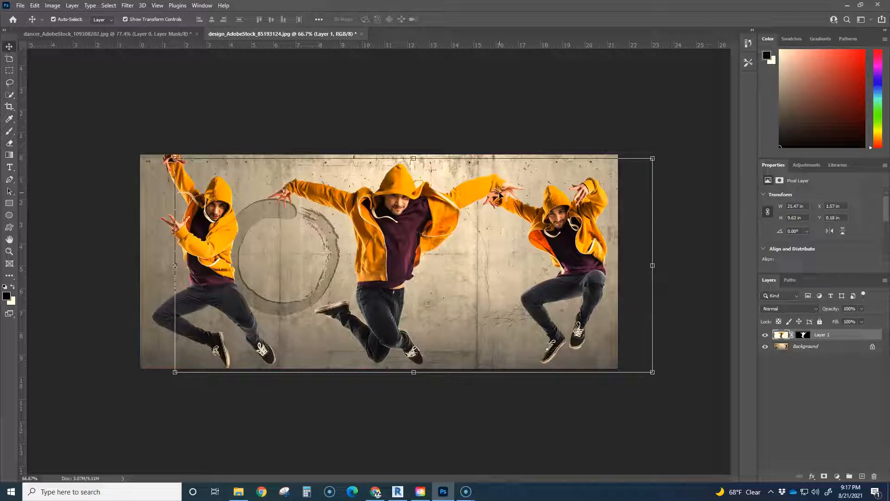
# Scale the middle dancer to 116.77% and move him up so his feet sit at the image's lower edge, then deselect the layer
pyautogui.moveTo(655, 372); pyautogui.dragTo(723, 435)
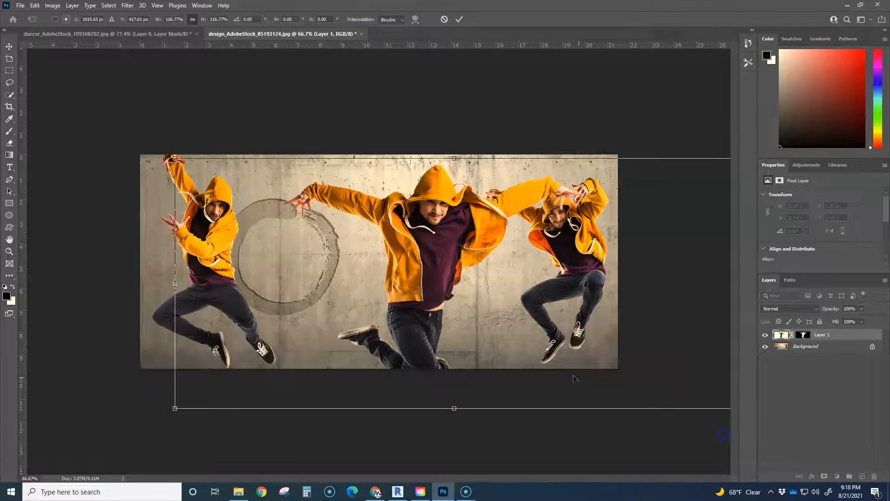
pyautogui.moveTo(438, 283); pyautogui.dragTo(454, 253)
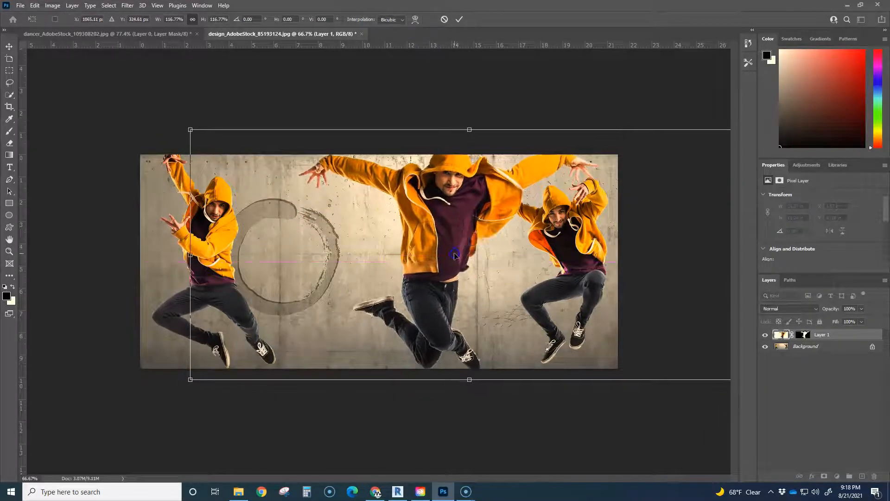
pyautogui.press('Return')
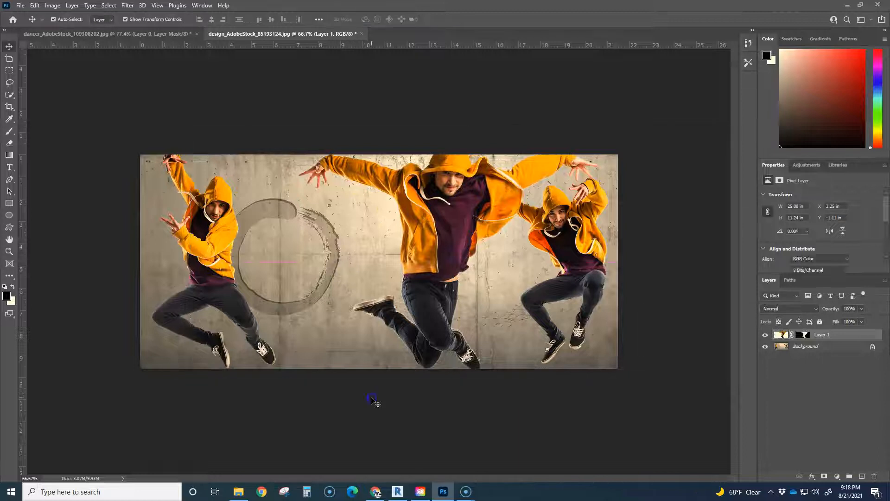
pyautogui.click(373, 400)
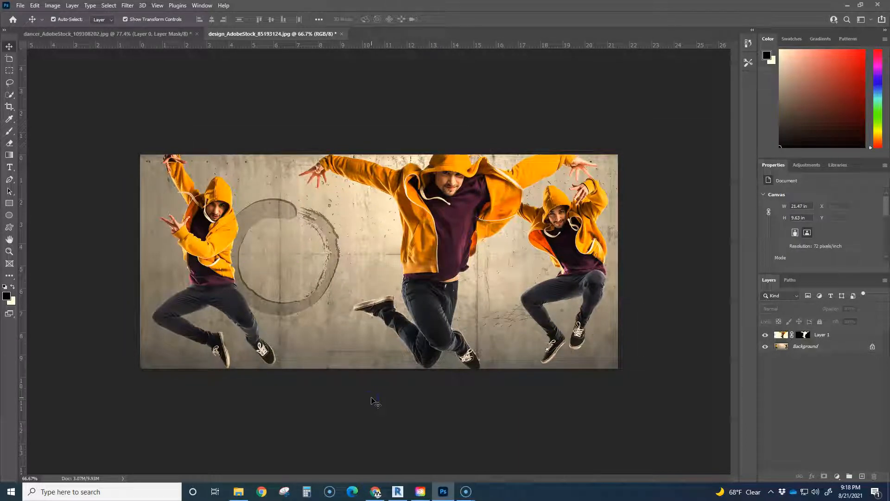